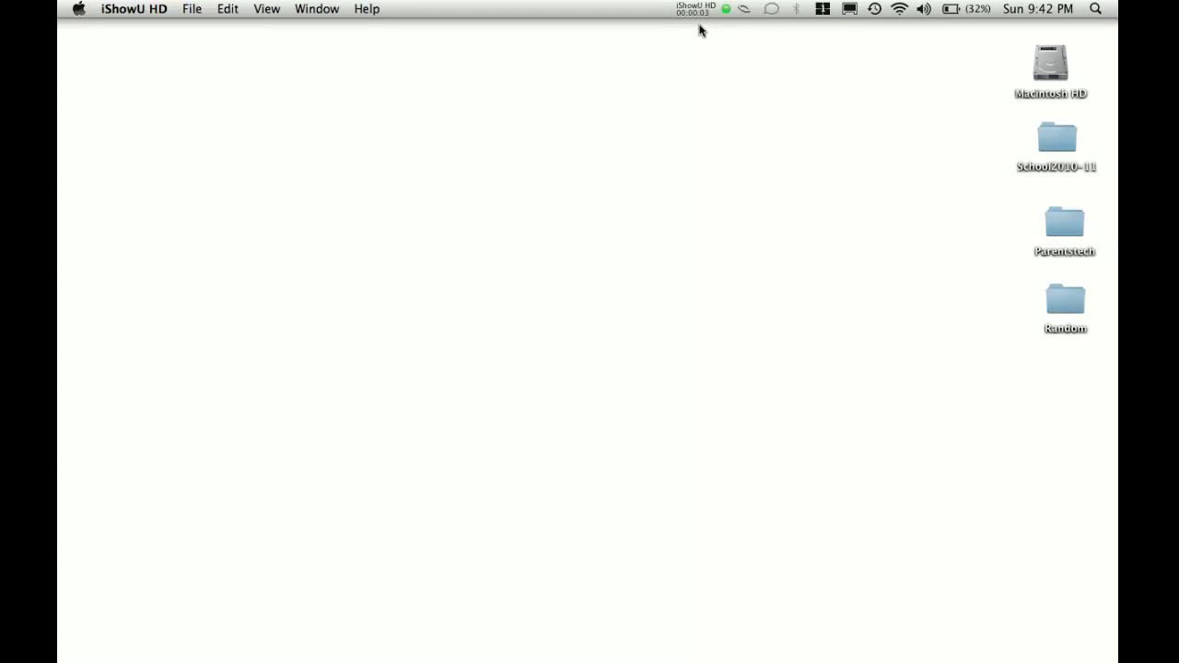
Open a new Finder window from the desktop's File menu.
mouse_move(672, 661)
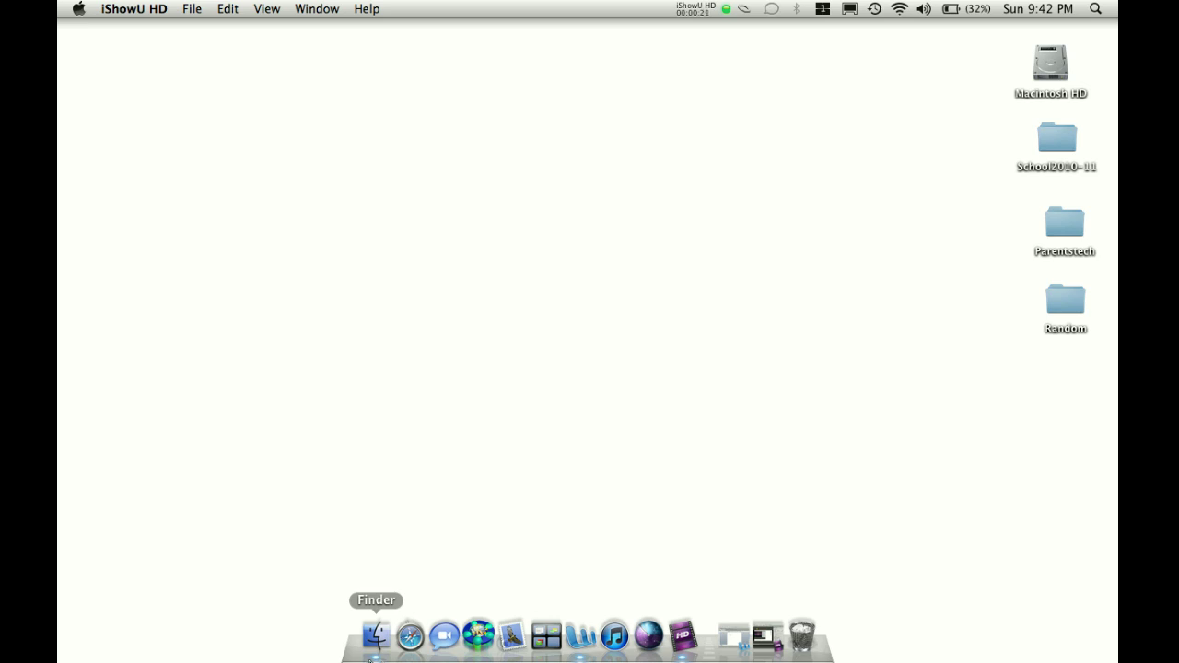
left_click(335, 414)
left_click(166, 8)
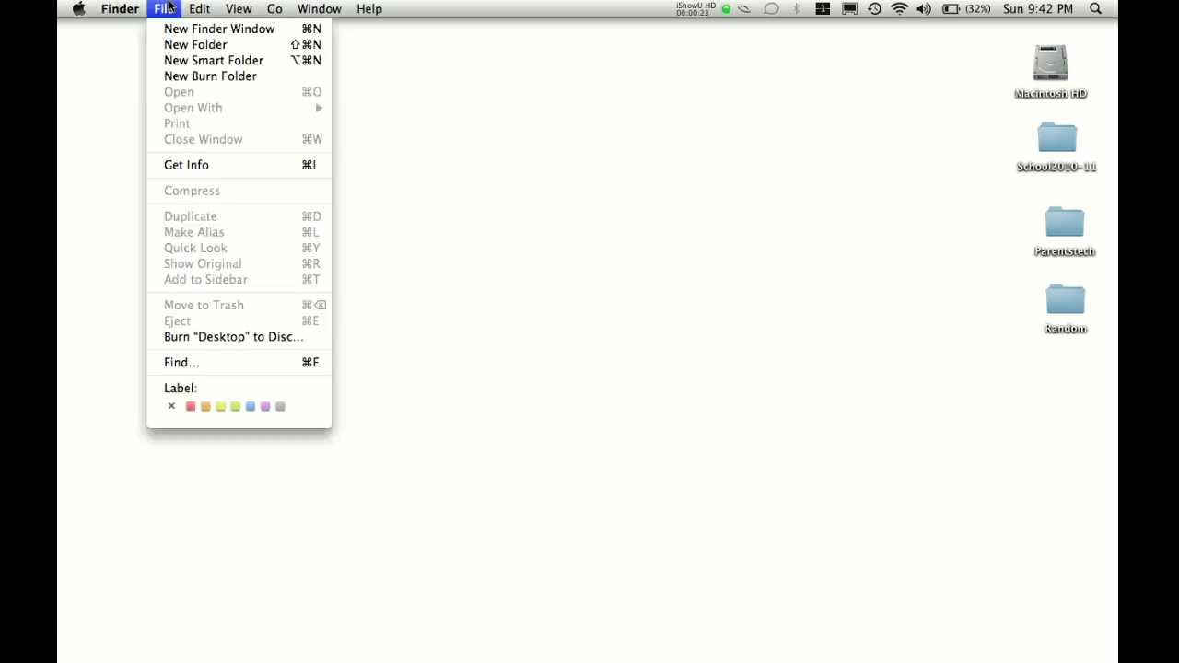
left_click(166, 29)
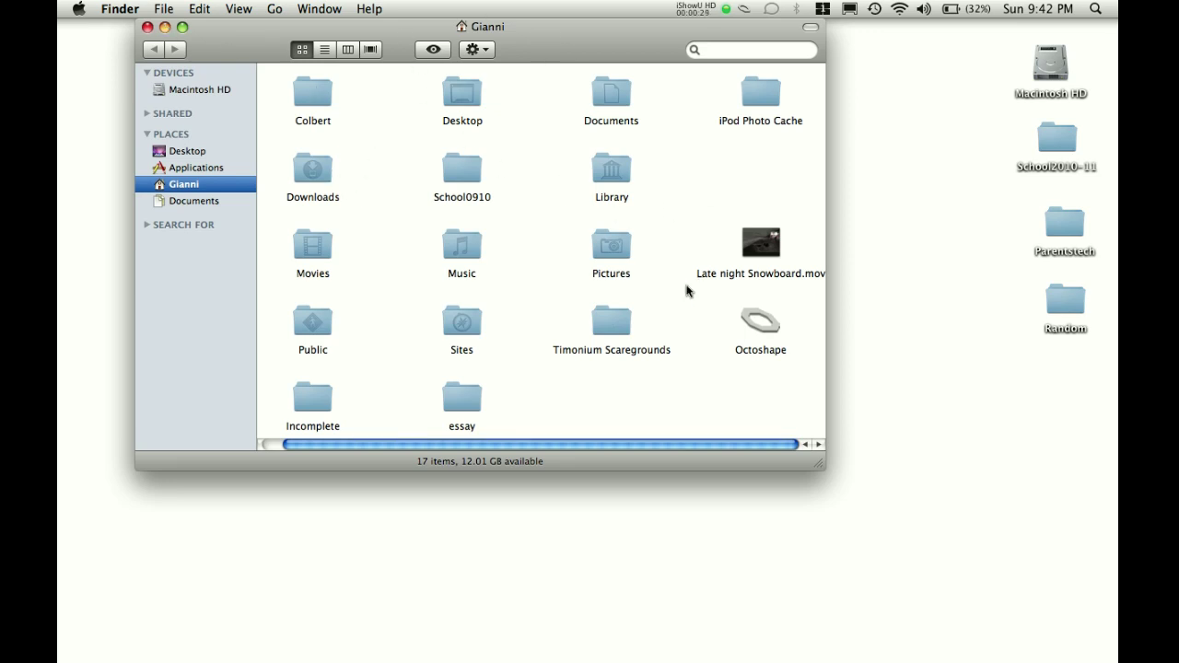
Browse into the Desktop folder, then go back to the home folder.
scroll(744, 365, "left", 2)
scroll(744, 365, "left", 3)
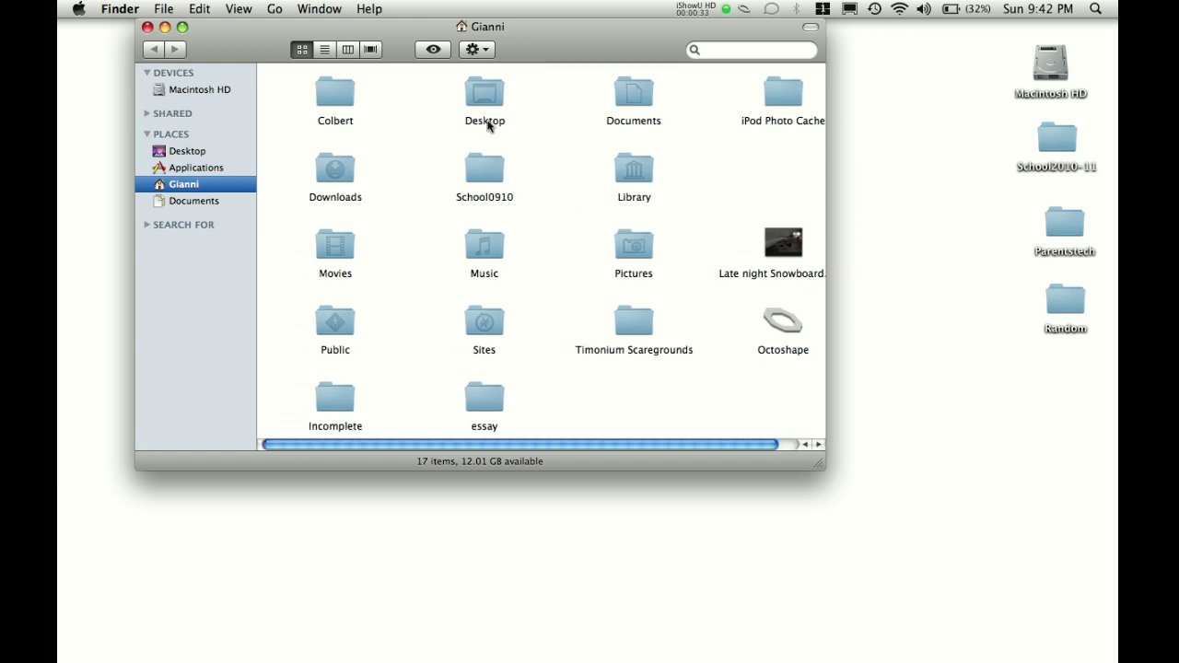
left_click(482, 101)
double_click(482, 101)
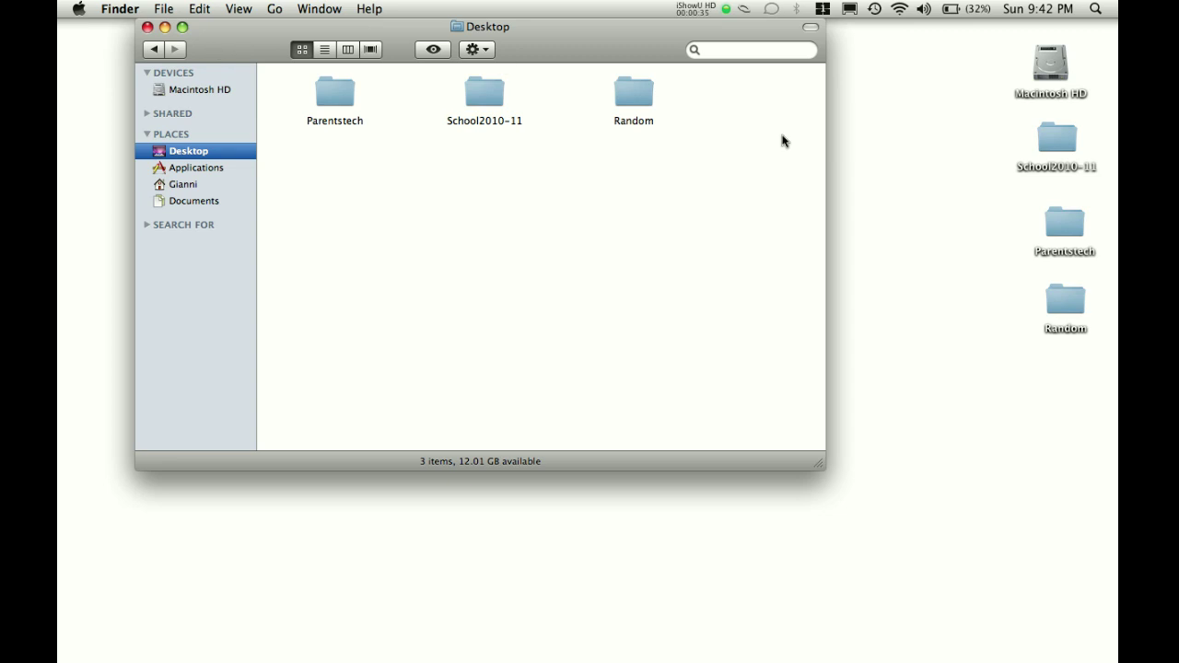
left_click_drag(1097, 414, 915, 138)
left_click(916, 148)
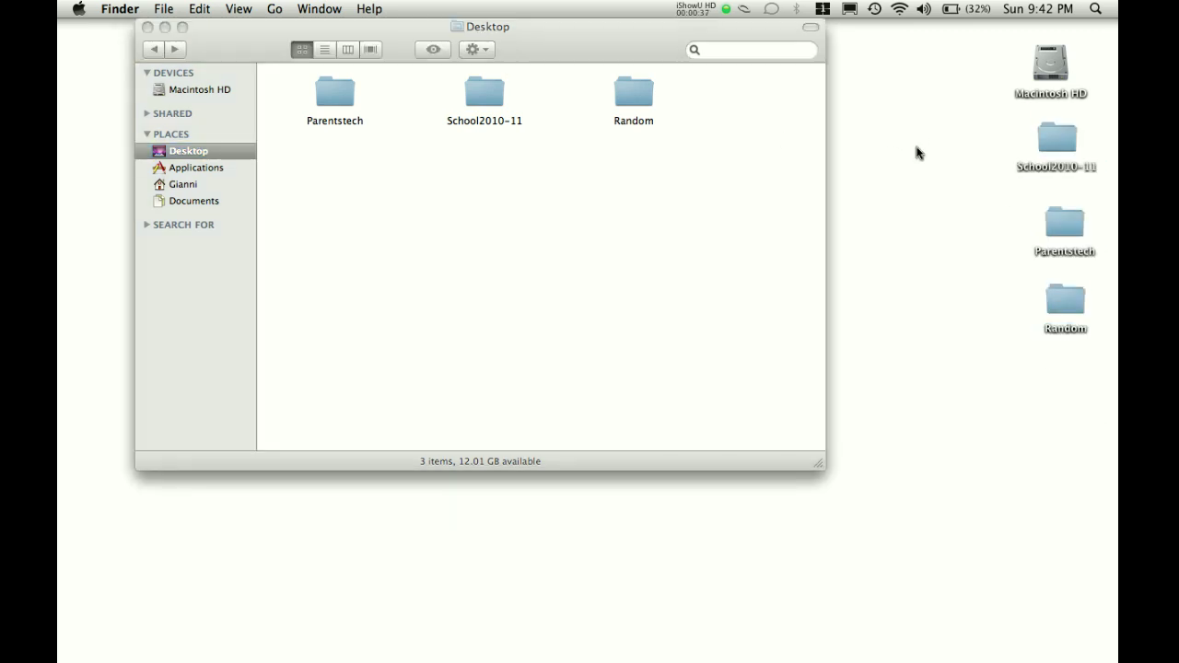
left_click(157, 49)
left_click(157, 49)
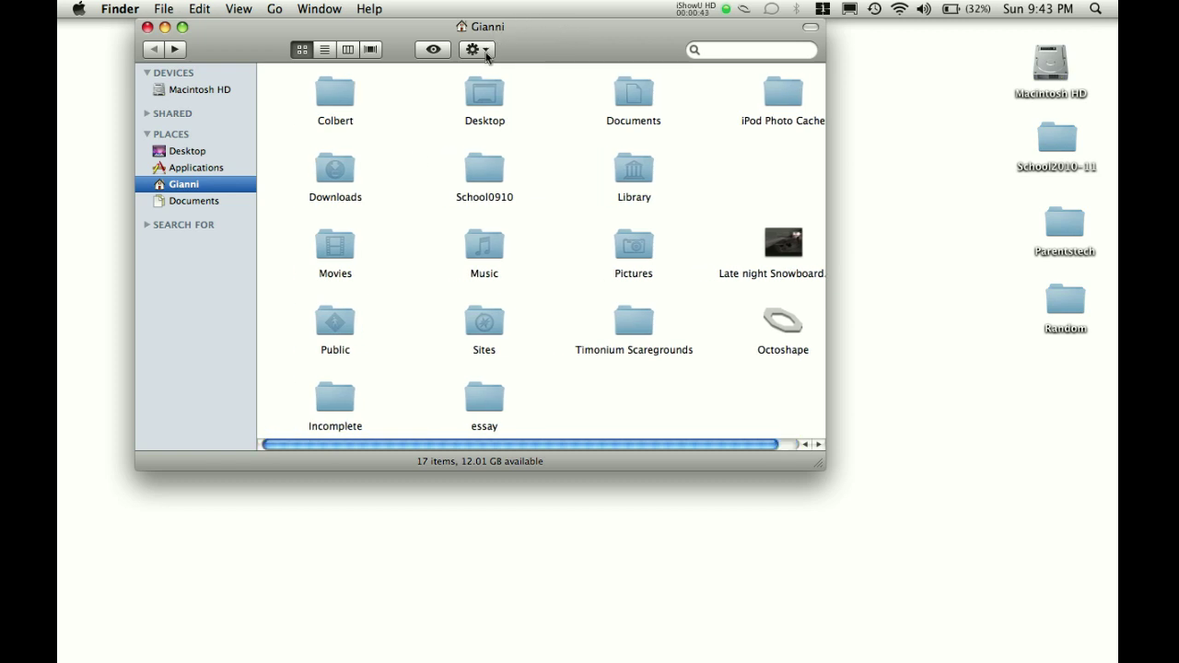
Create a folder named 'Project' in the home folder and open it.
left_click(485, 54)
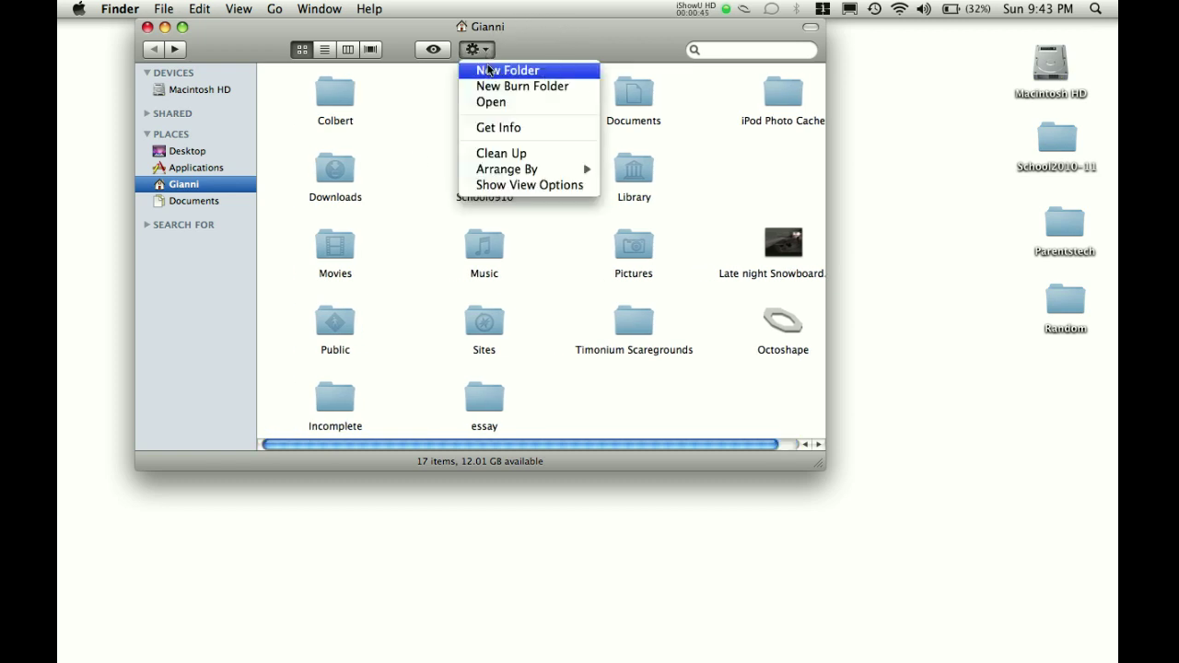
left_click(488, 70)
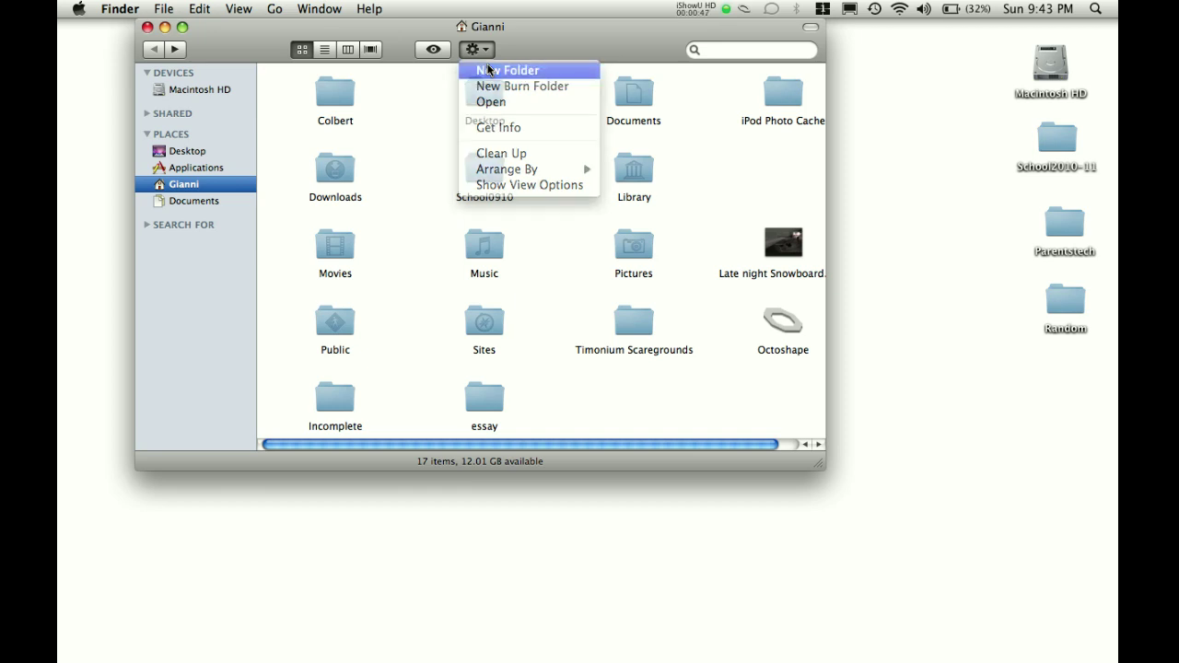
type("P")
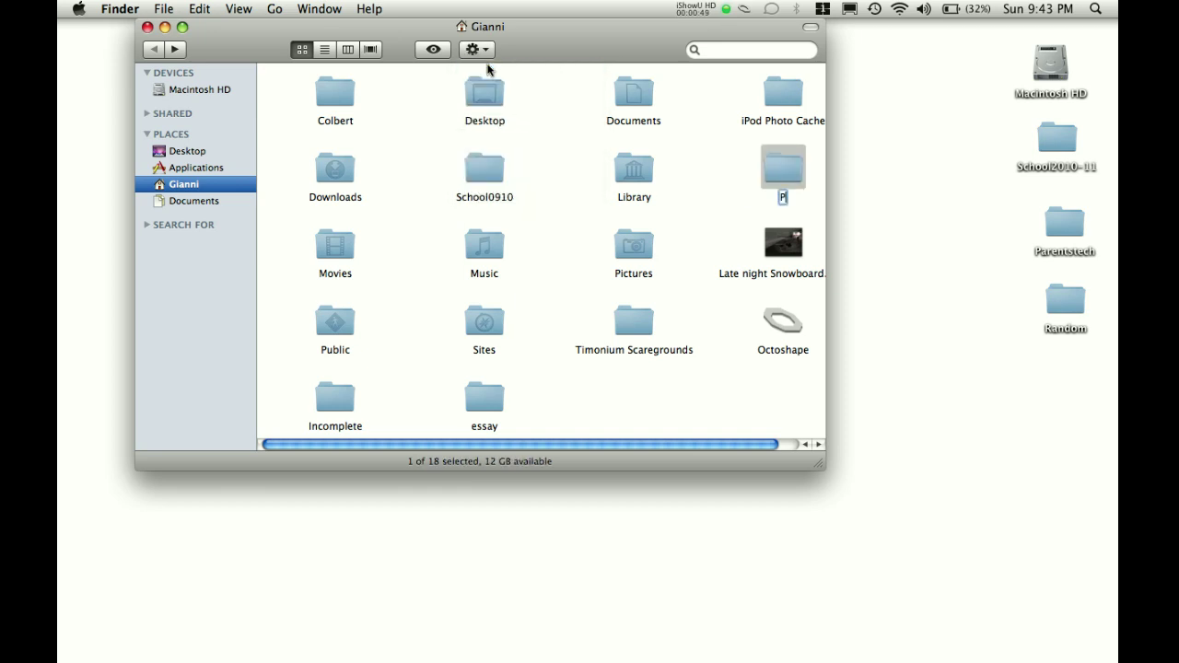
type("roject")
key("Return")
double_click(782, 169)
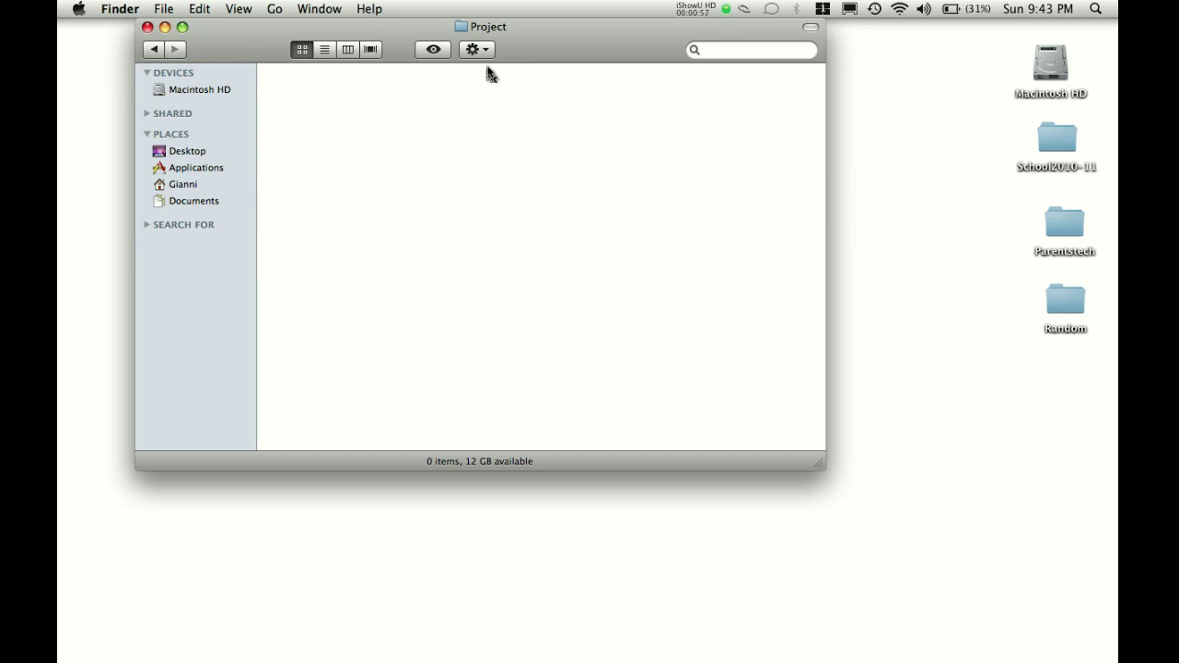
Create a subfolder named 'Pictures for project' inside Project.
left_click(476, 48)
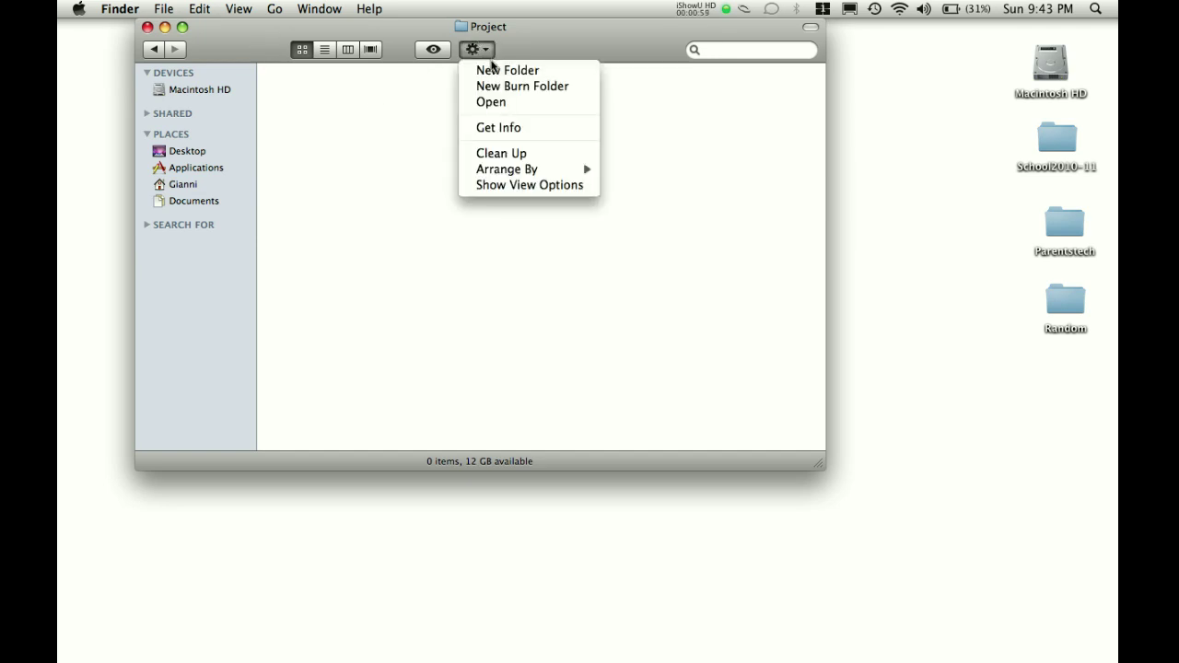
left_click(497, 71)
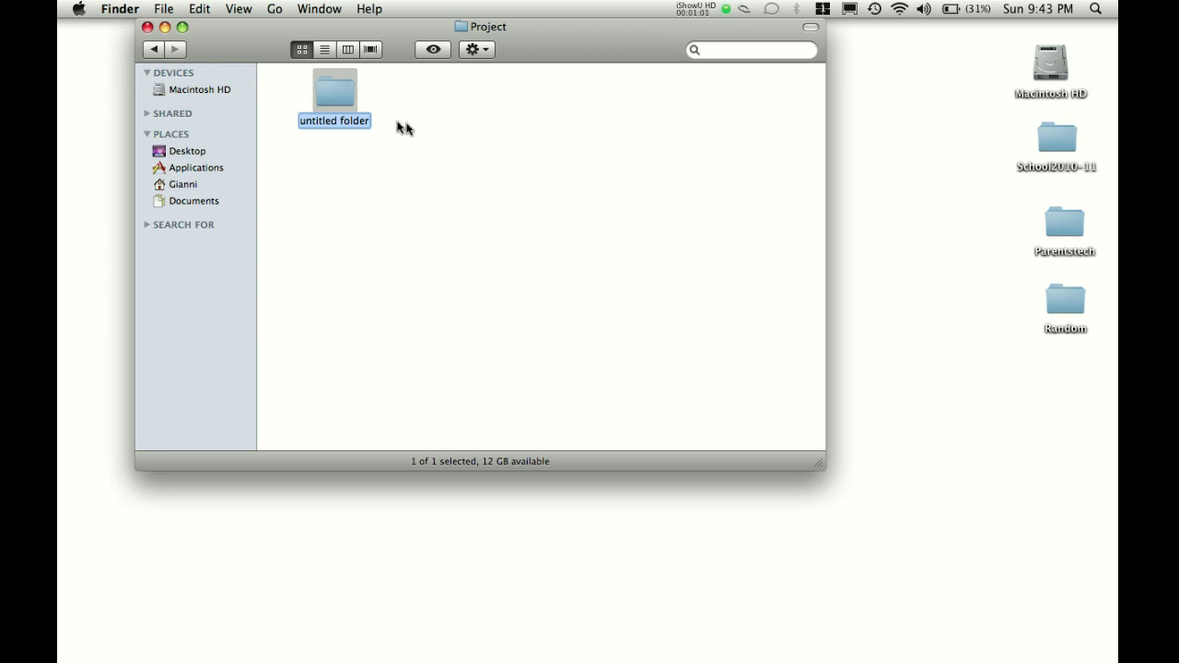
type("Pictur")
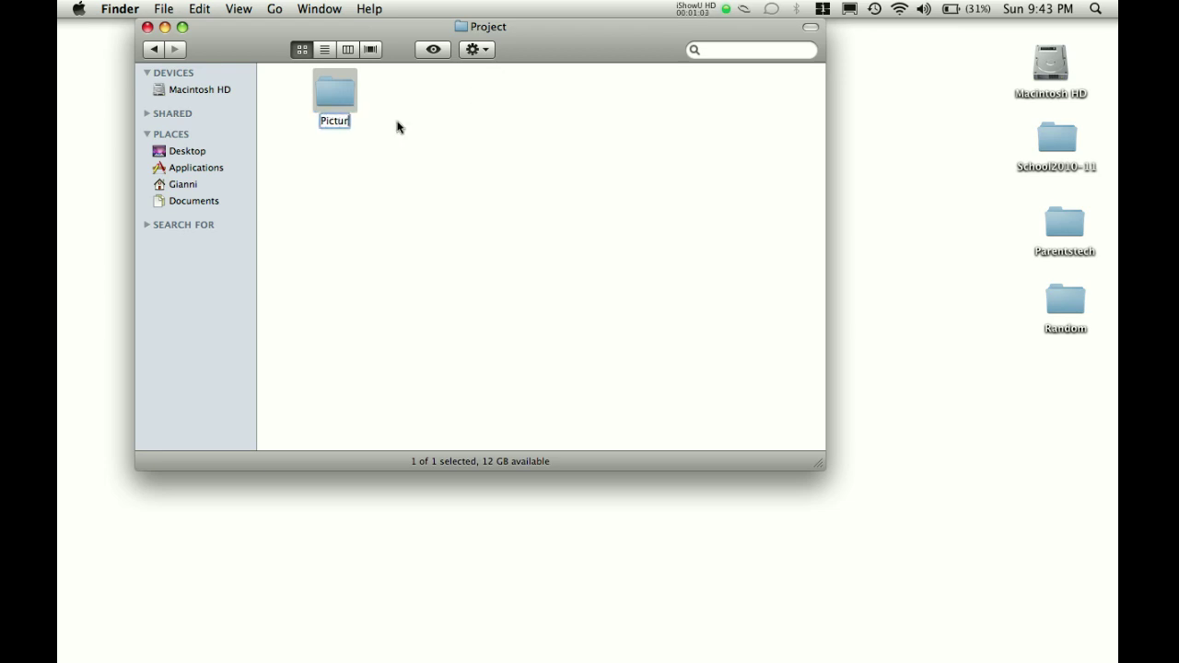
type("es for prjec")
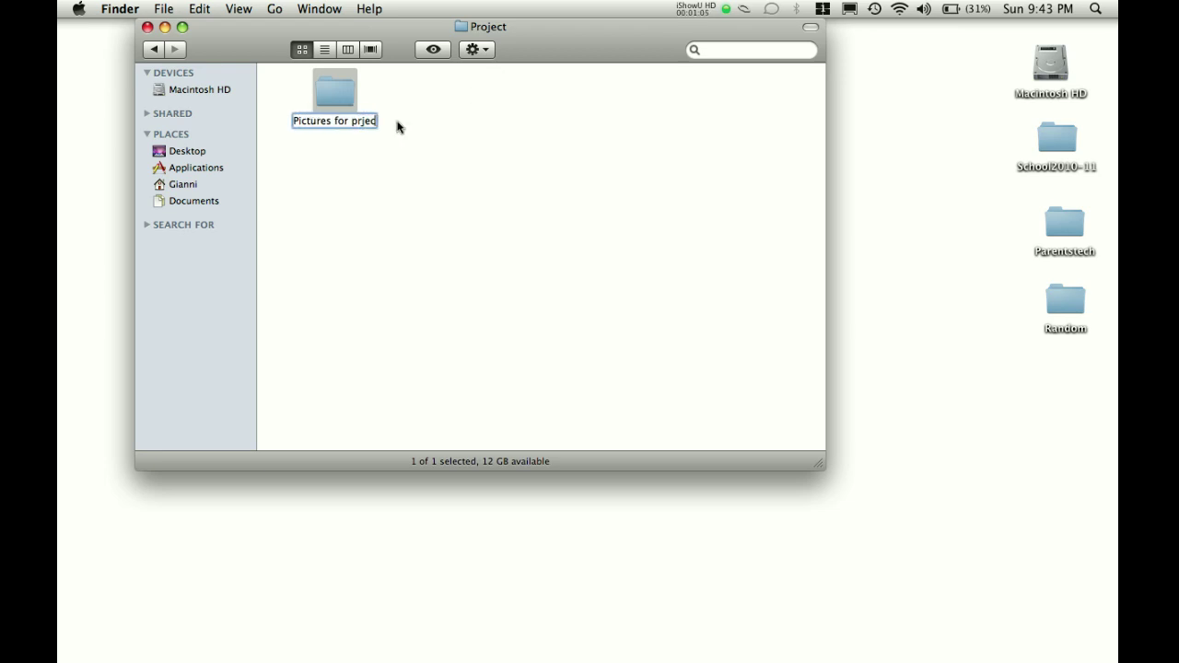
key("BackSpace")
key("BackSpace")
key("BackSpace")
type("oject")
key("Return")
left_click(493, 92)
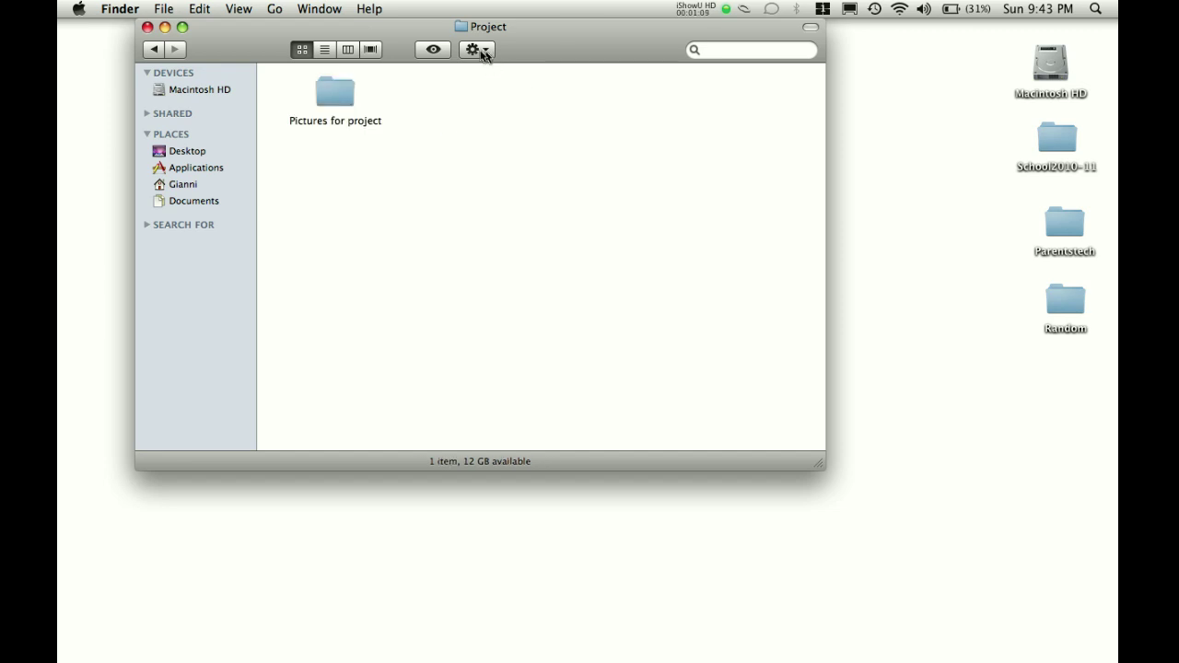
Add a second subfolder named 'Documents for project'.
left_click(477, 49)
left_click(488, 71)
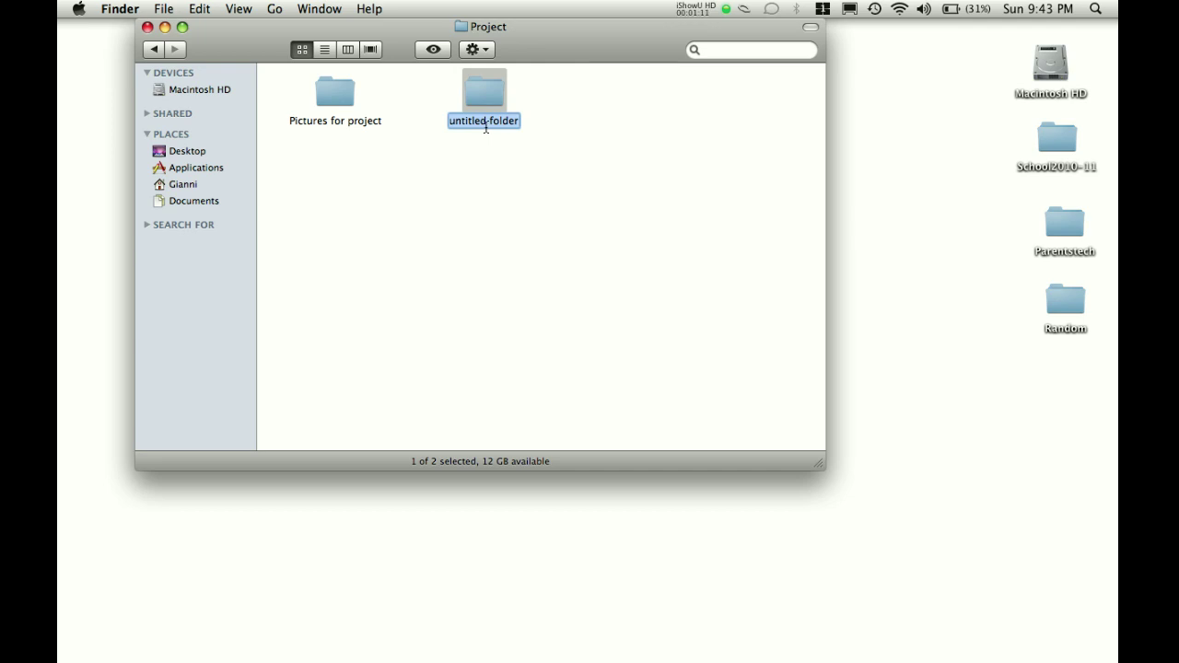
type("Dio")
key("BackSpace")
key("BackSpace")
type("ocumentsfd")
type("r project")
key("Return")
left_click(533, 287)
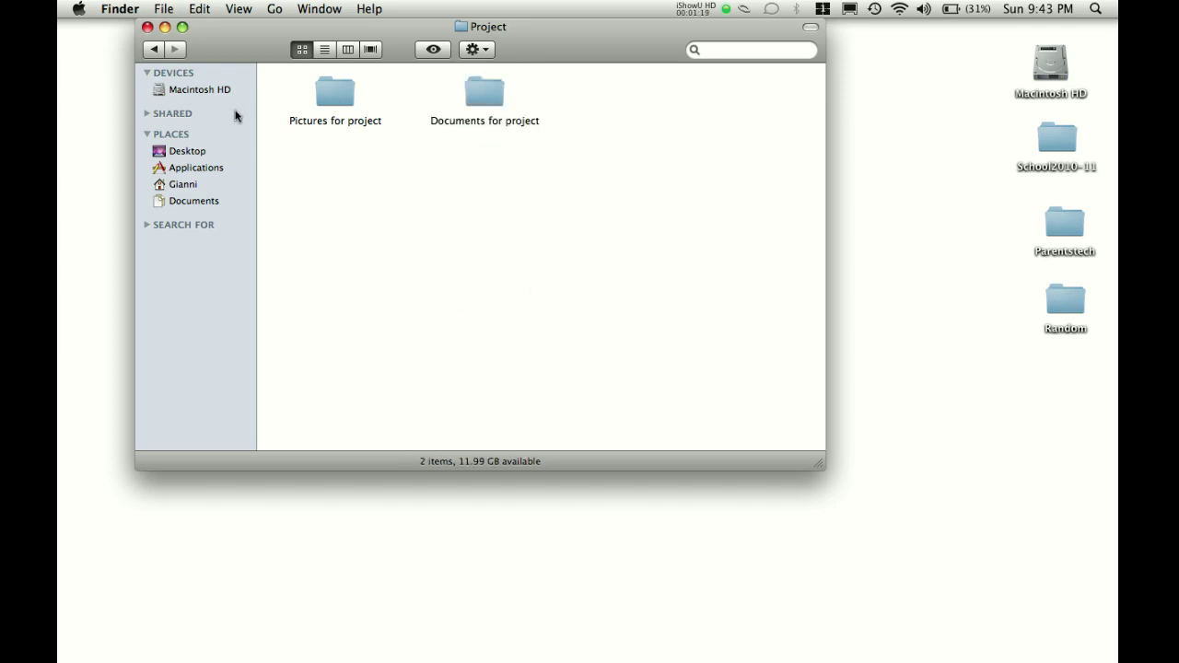
Navigate from the home folder through Project into the empty Documents for project folder.
left_click(158, 50)
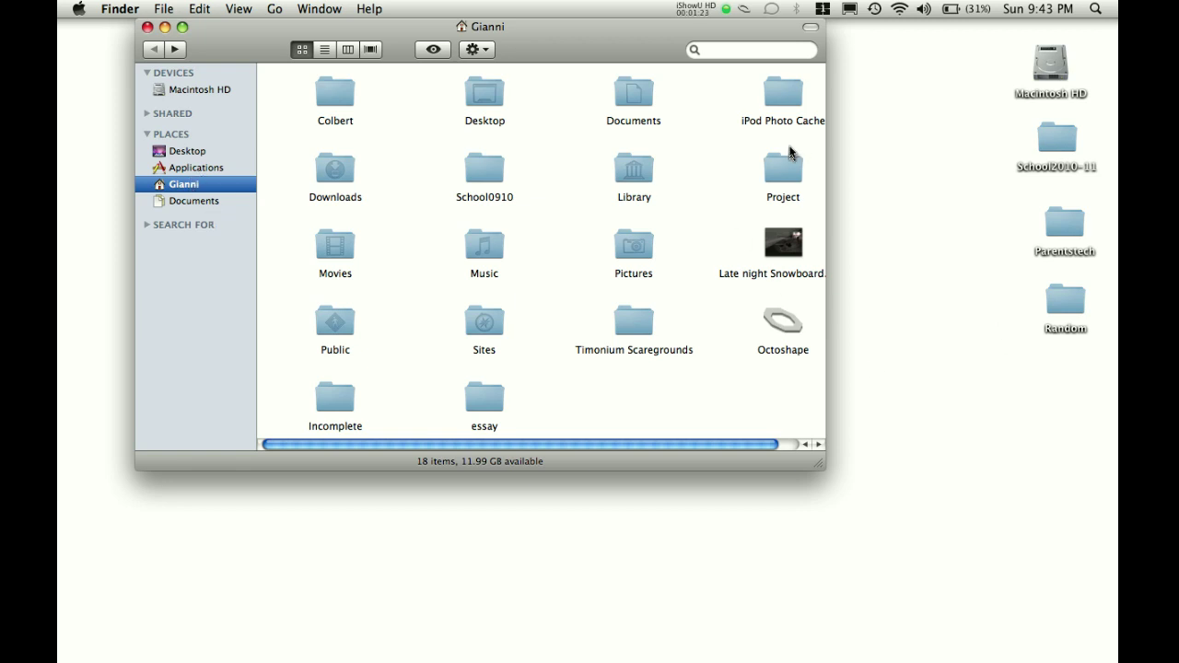
double_click(789, 169)
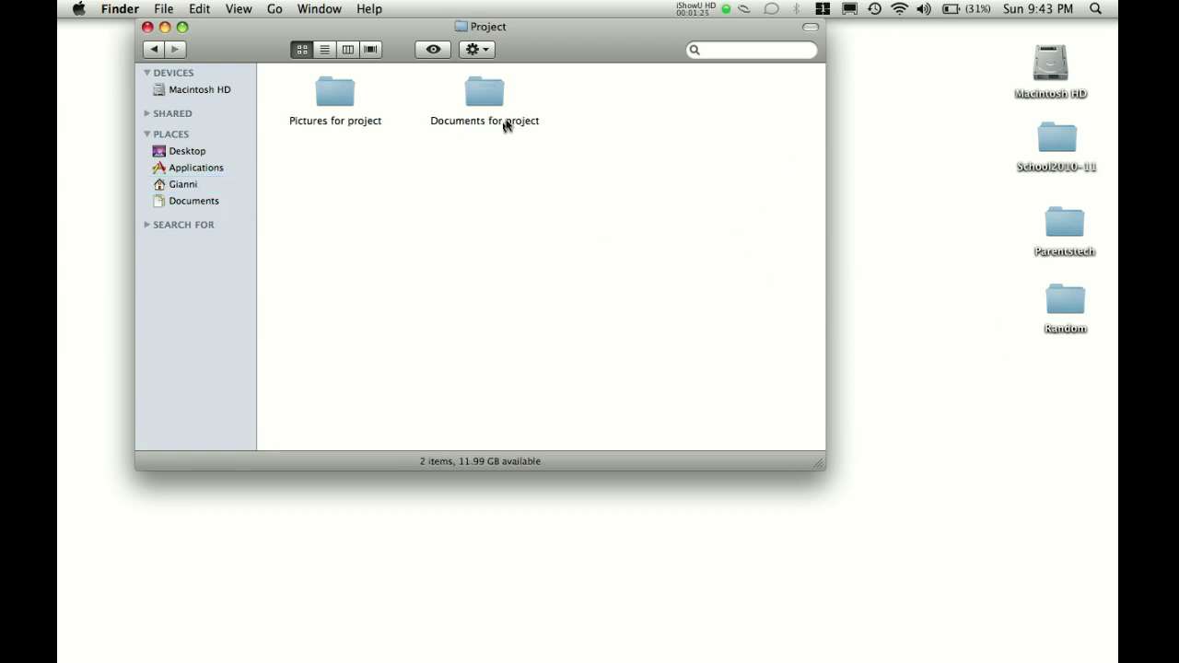
double_click(464, 109)
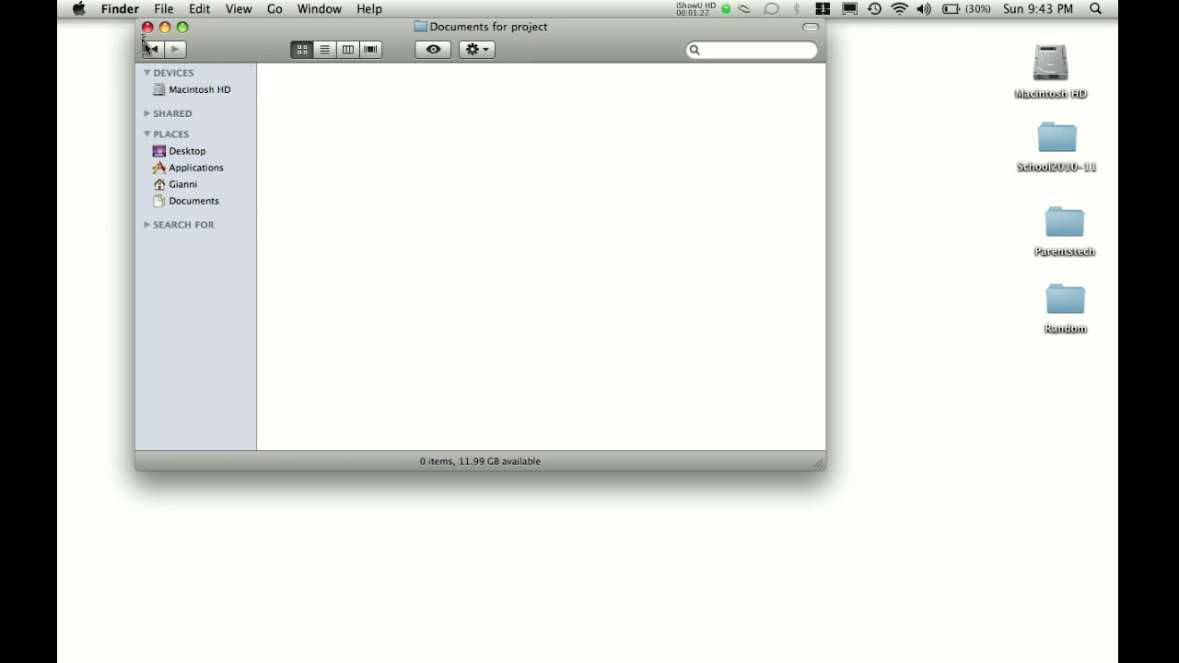
double_click(154, 50)
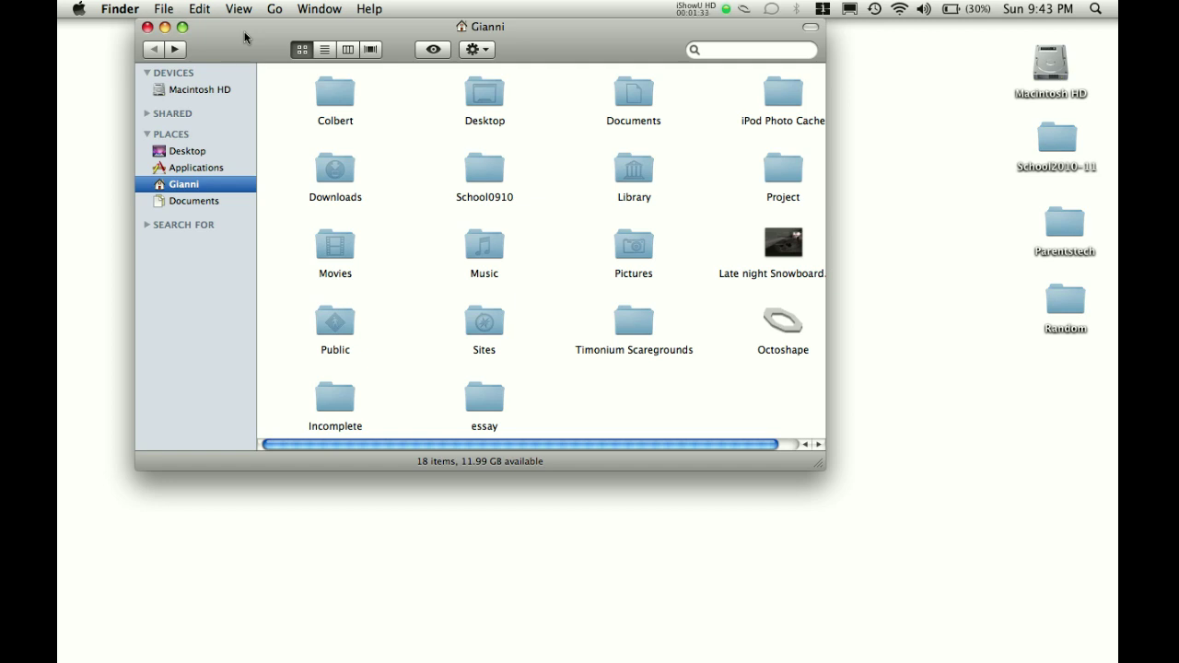
double_click(783, 170)
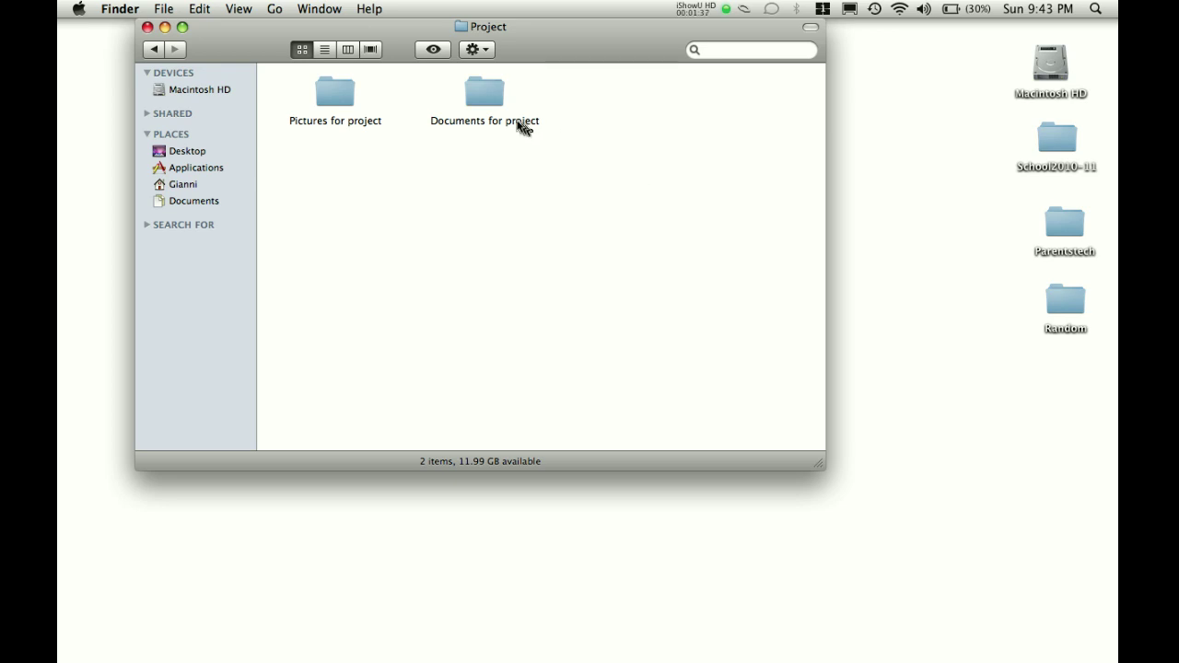
double_click(470, 102)
Nudge the School2010-11 desktop folder slightly lower and hide the Finder window.
left_click(1048, 157)
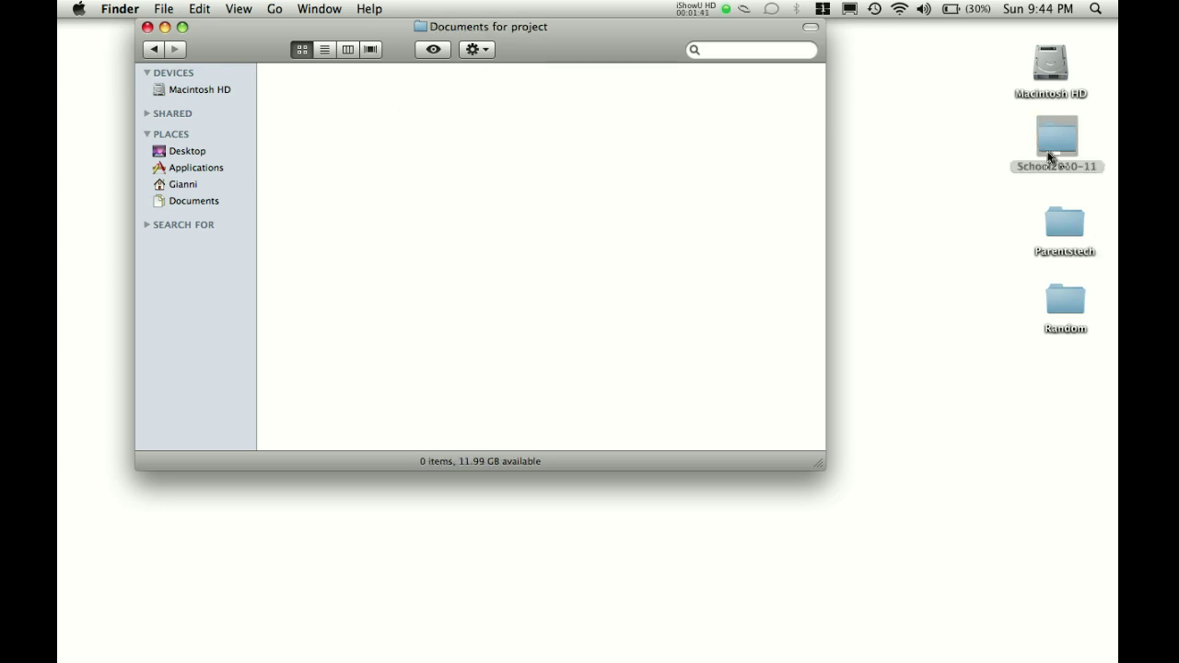
mouse_move(1048, 158)
left_mouse_down()
mouse_move(699, 197)
mouse_move(958, 211)
mouse_move(1105, 118)
mouse_move(1045, 169)
left_mouse_up()
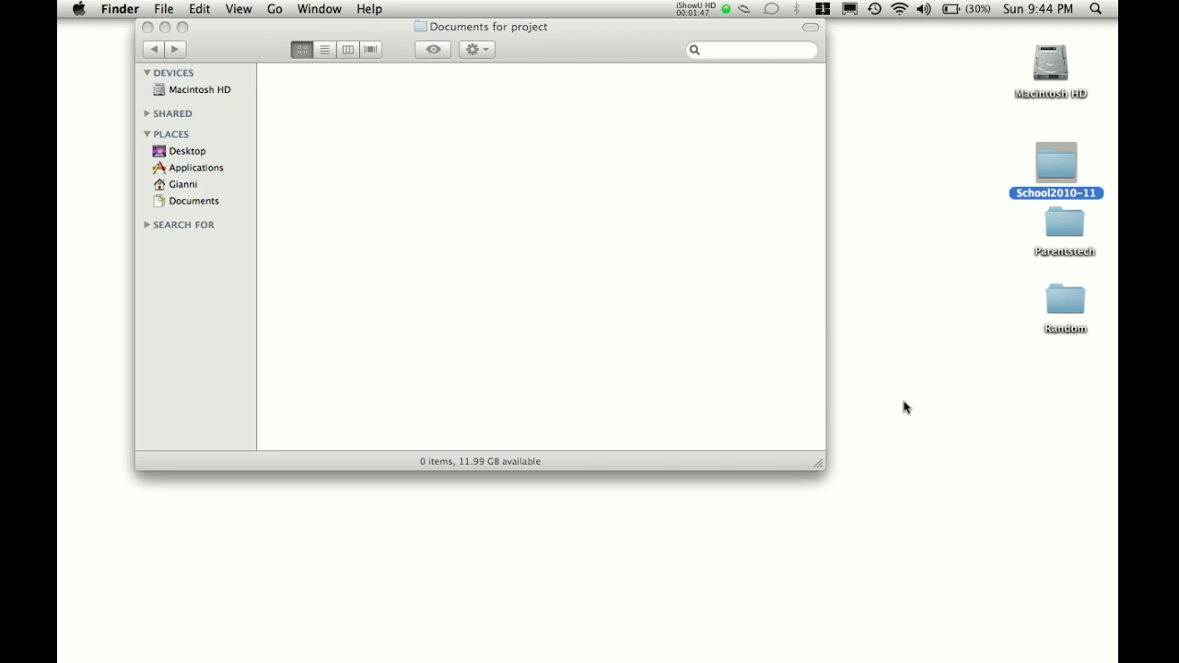
left_click(887, 389)
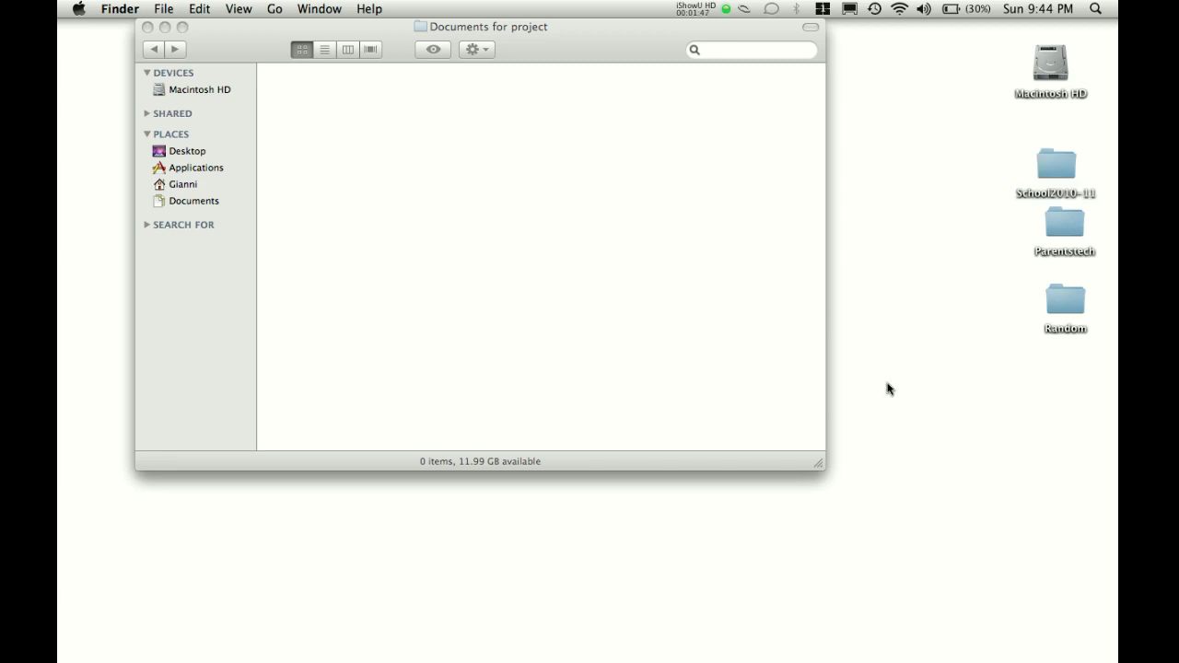
left_click(164, 27)
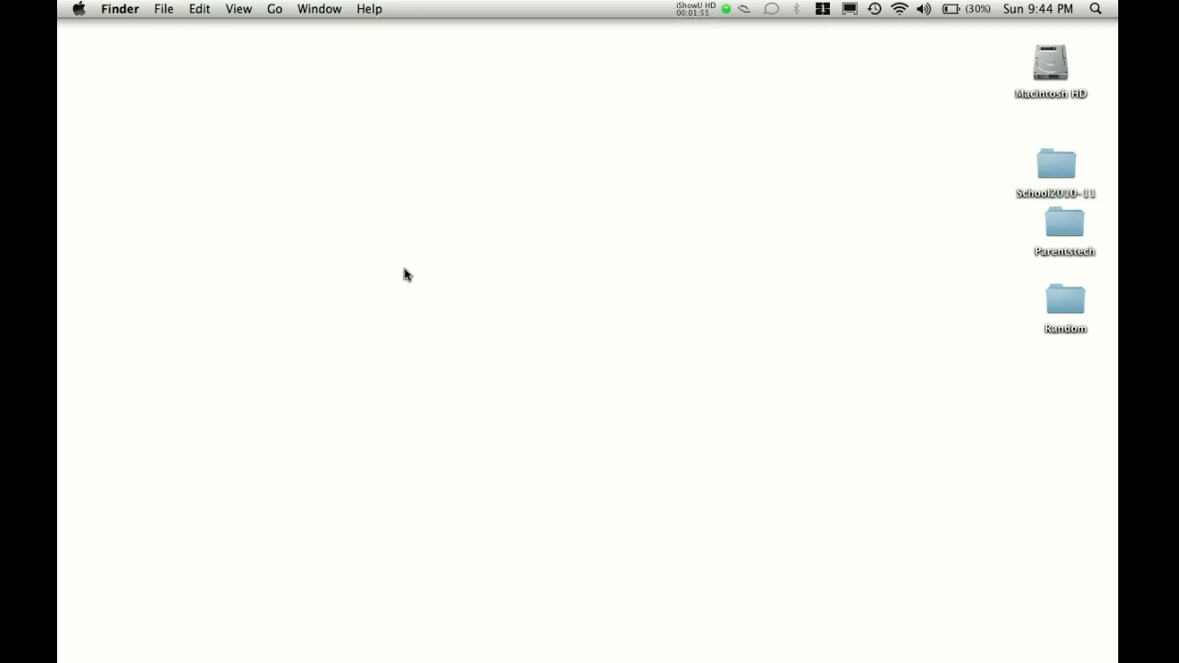
Search Spotlight for 'word' and launch Microsoft Word.
left_click(1115, 6)
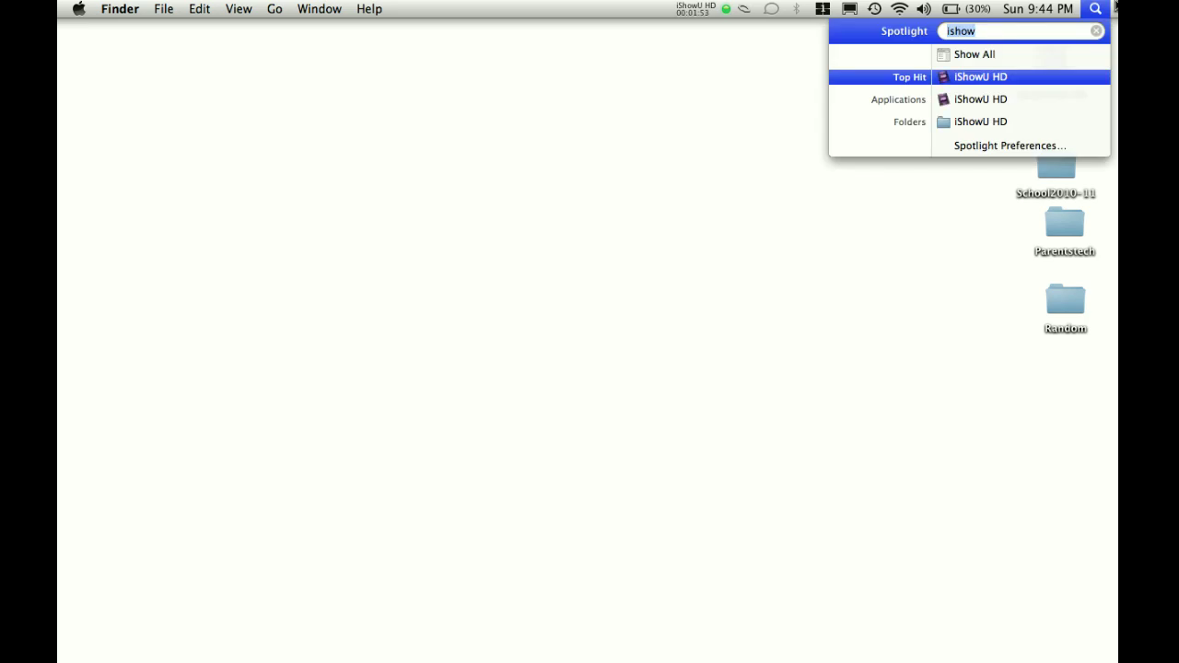
key("BackSpace")
type("d")
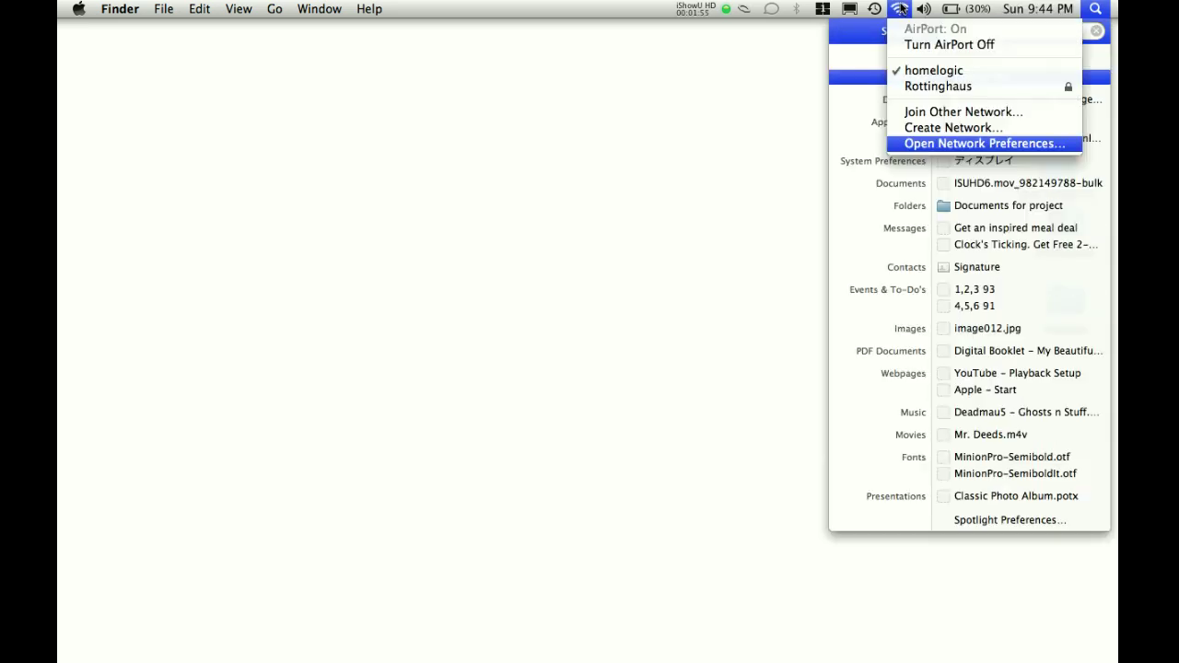
mouse_move(923, 8)
left_click(1115, 8)
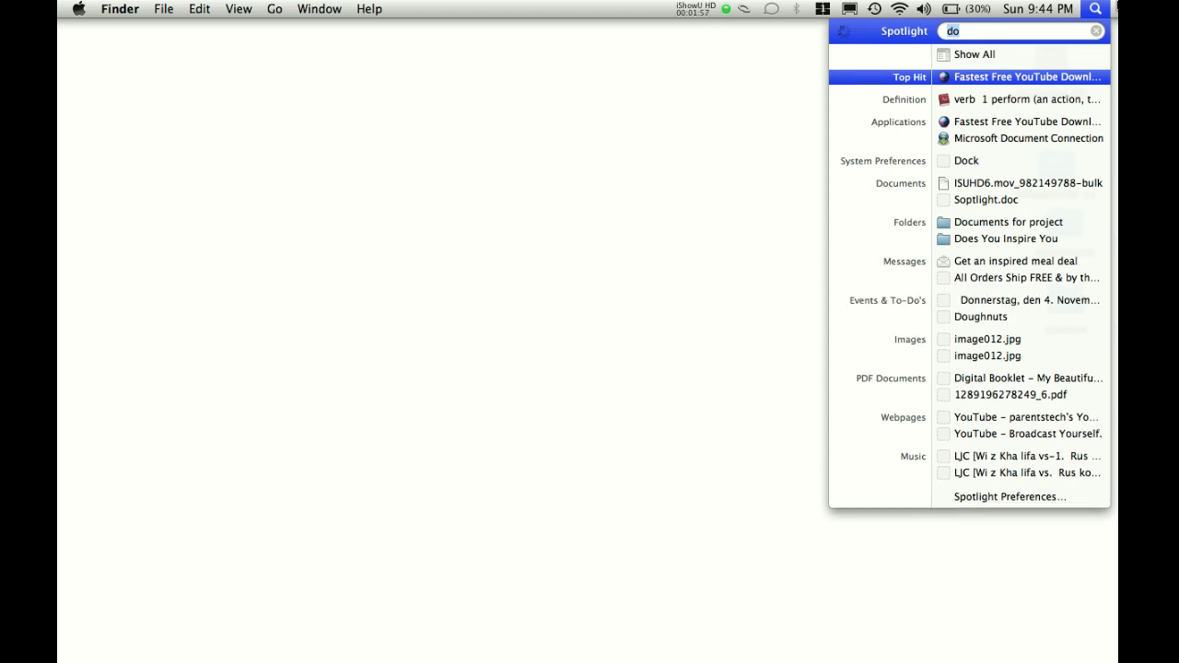
key("BackSpace")
type("word")
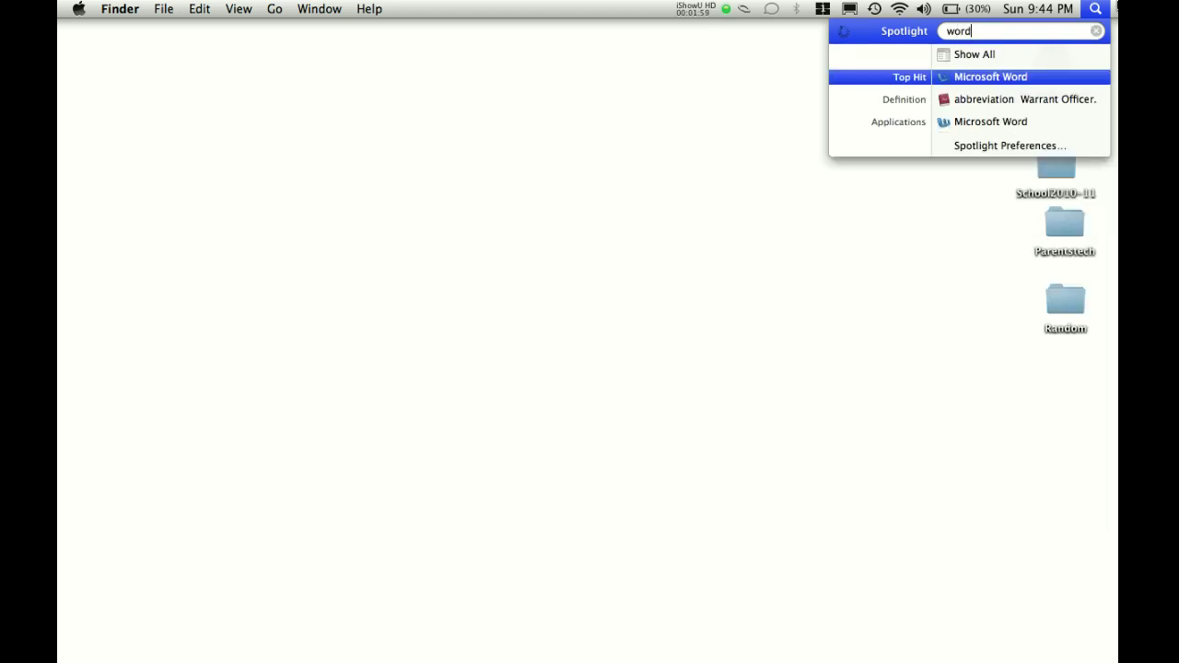
key("Return")
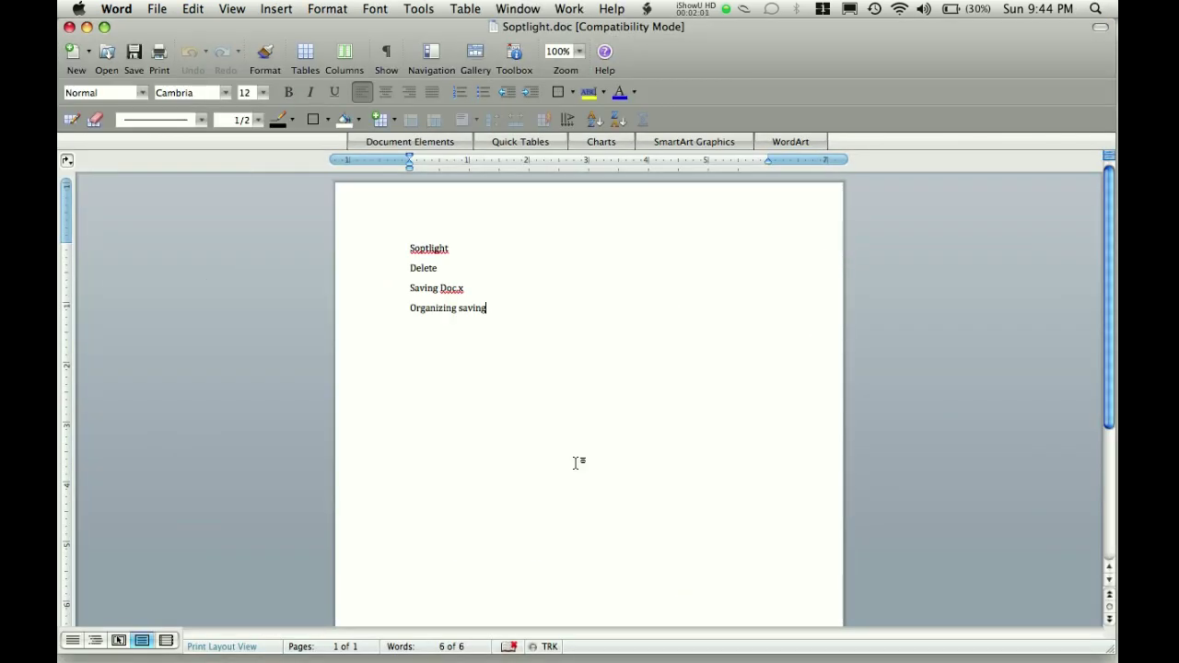
Save the open Soptlight.doc document.
left_click(128, 8)
mouse_move(154, 7)
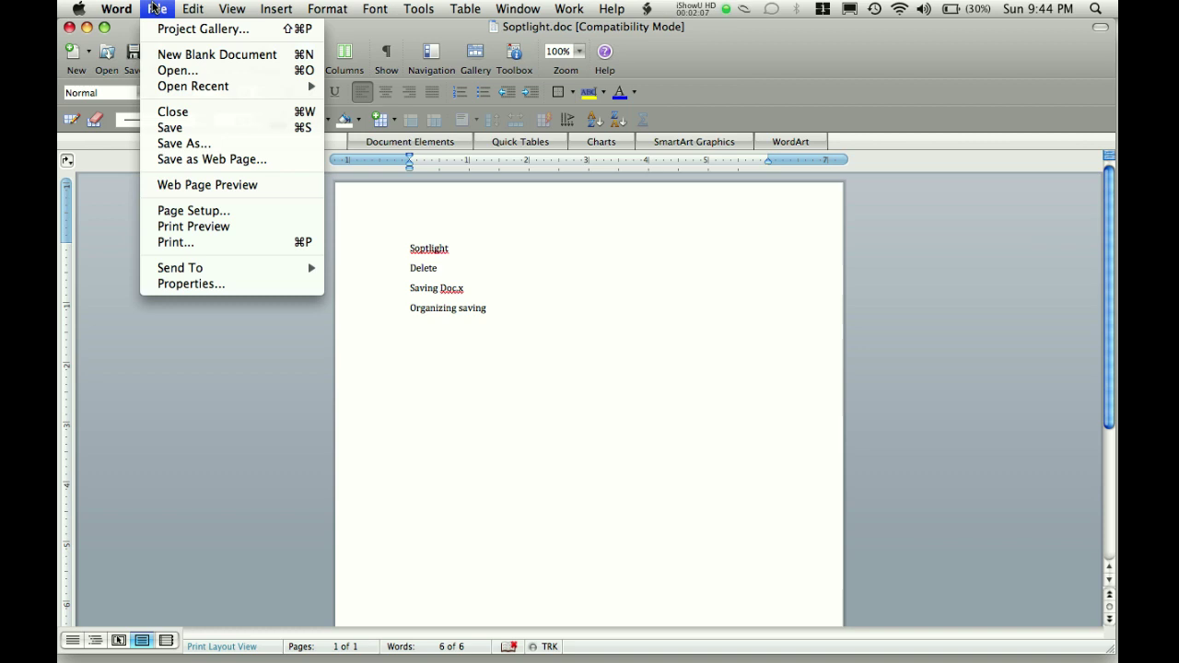
left_click(195, 131)
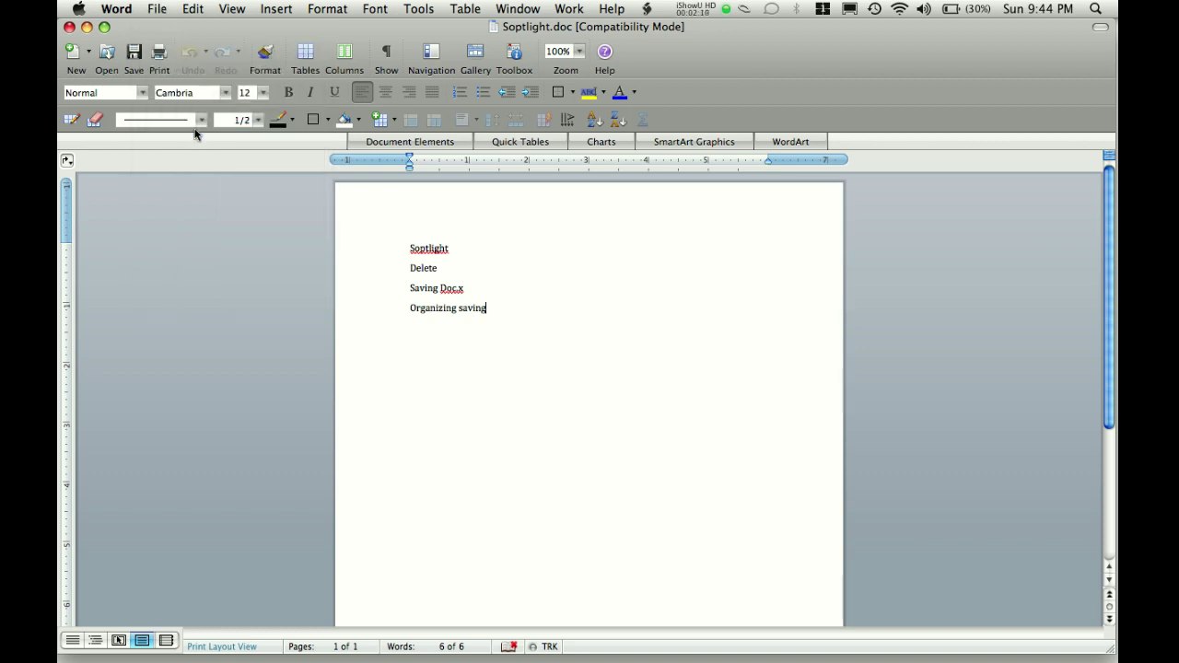
Save As Soptlight.doc into Project > Documents for project in the home folder.
left_click(157, 8)
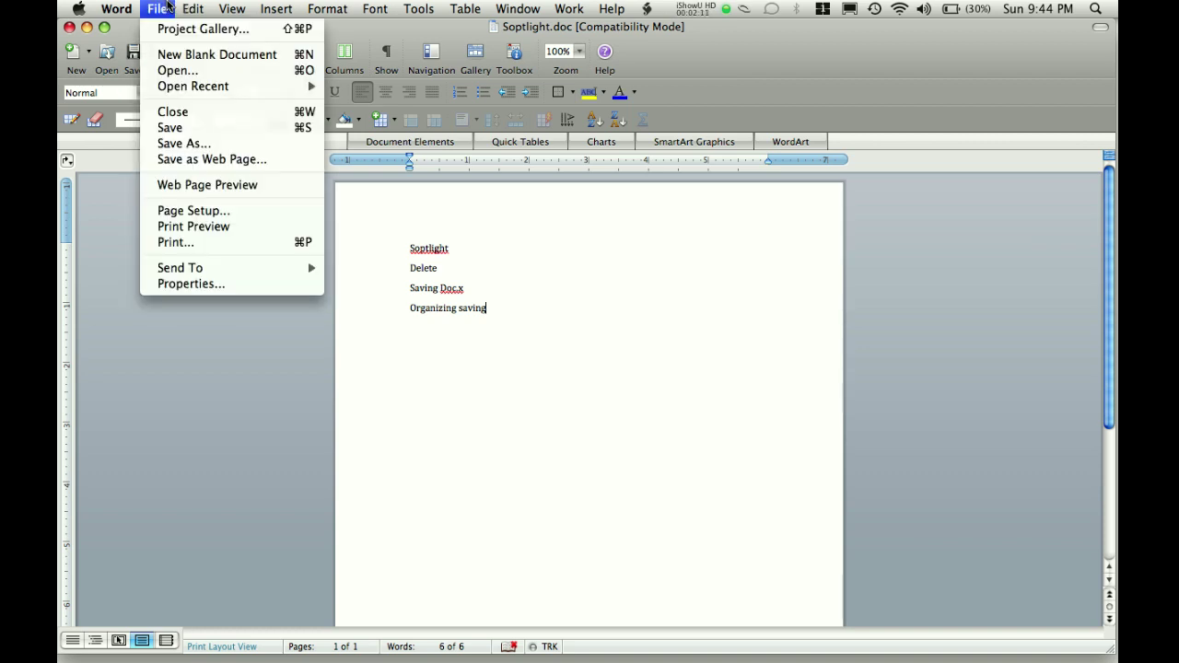
left_click(178, 144)
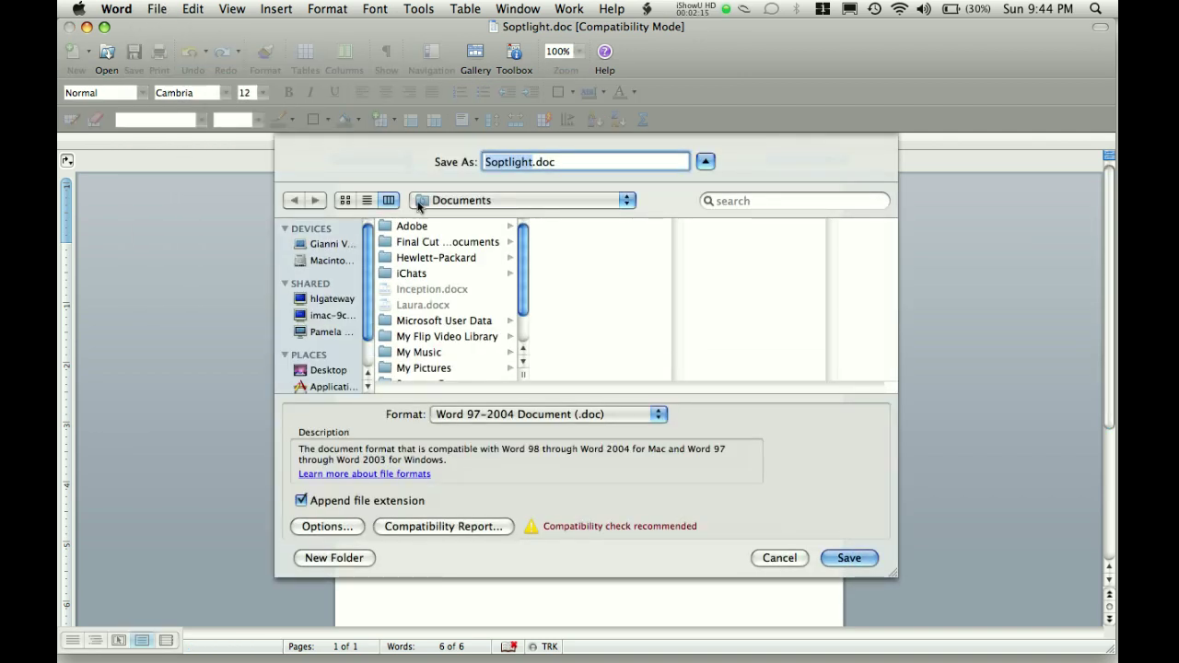
scroll(344, 318, "down", 2)
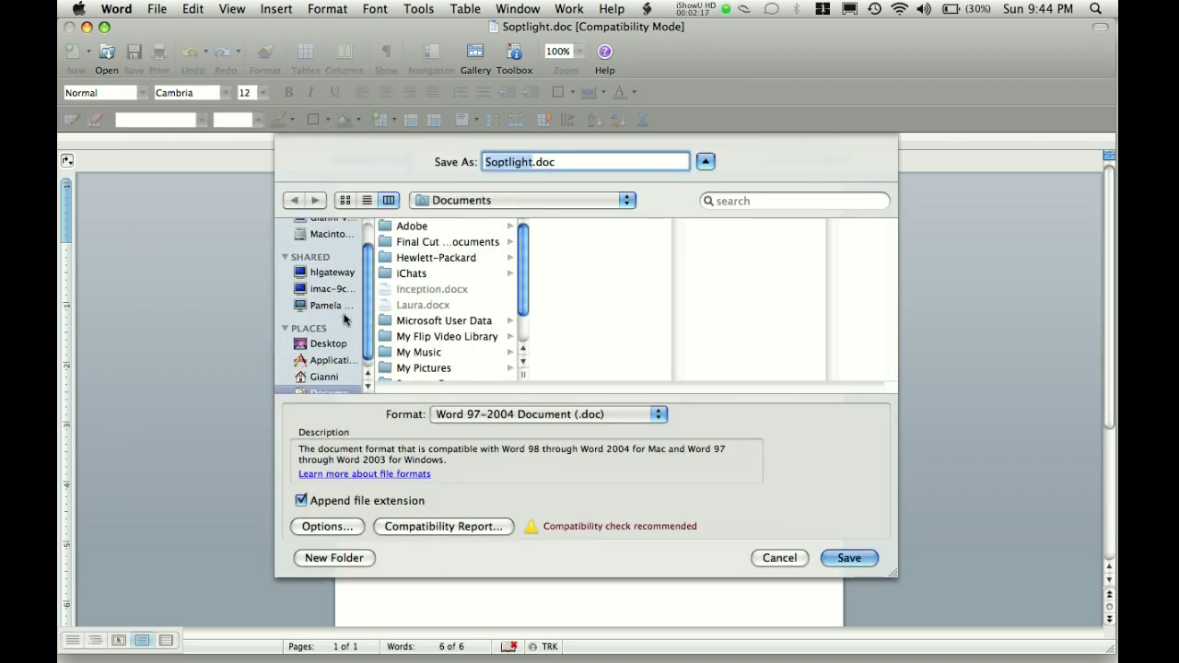
left_click(318, 370)
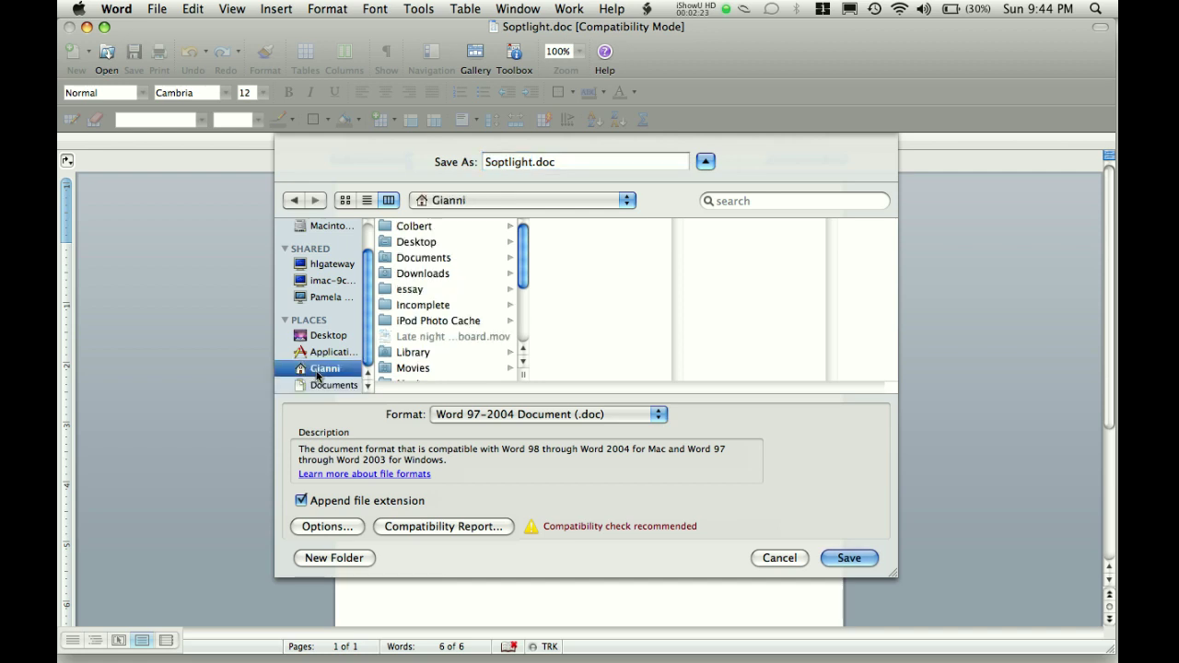
scroll(460, 307, "down", 3)
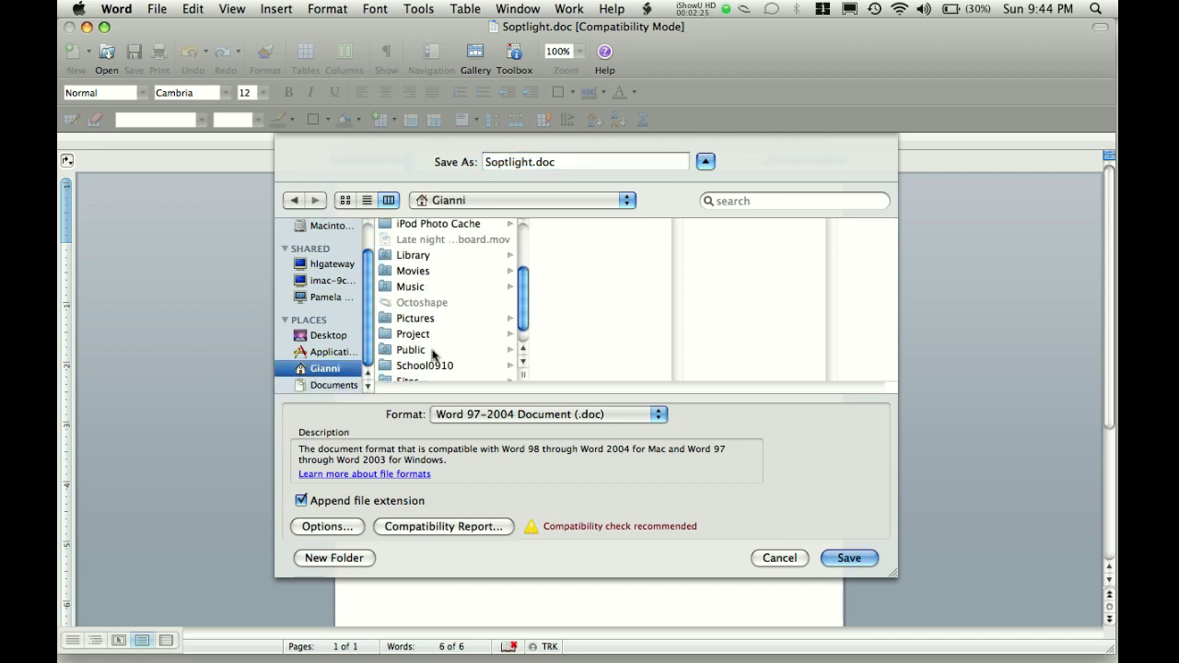
left_click(414, 318)
left_click(413, 335)
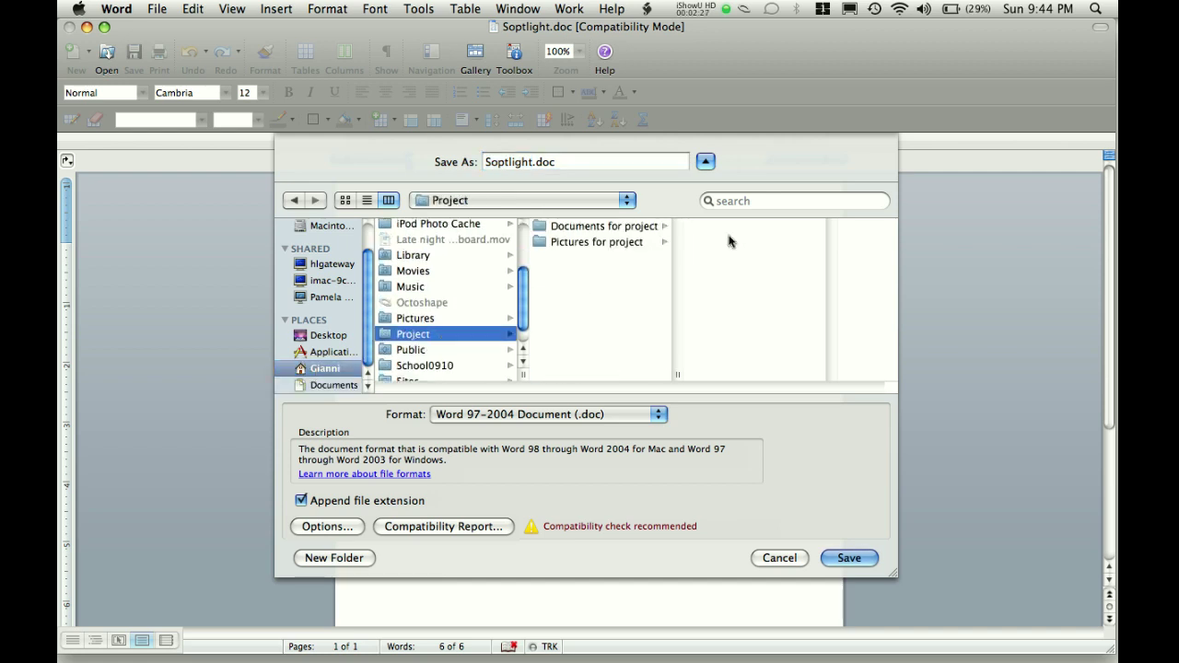
left_click(629, 228)
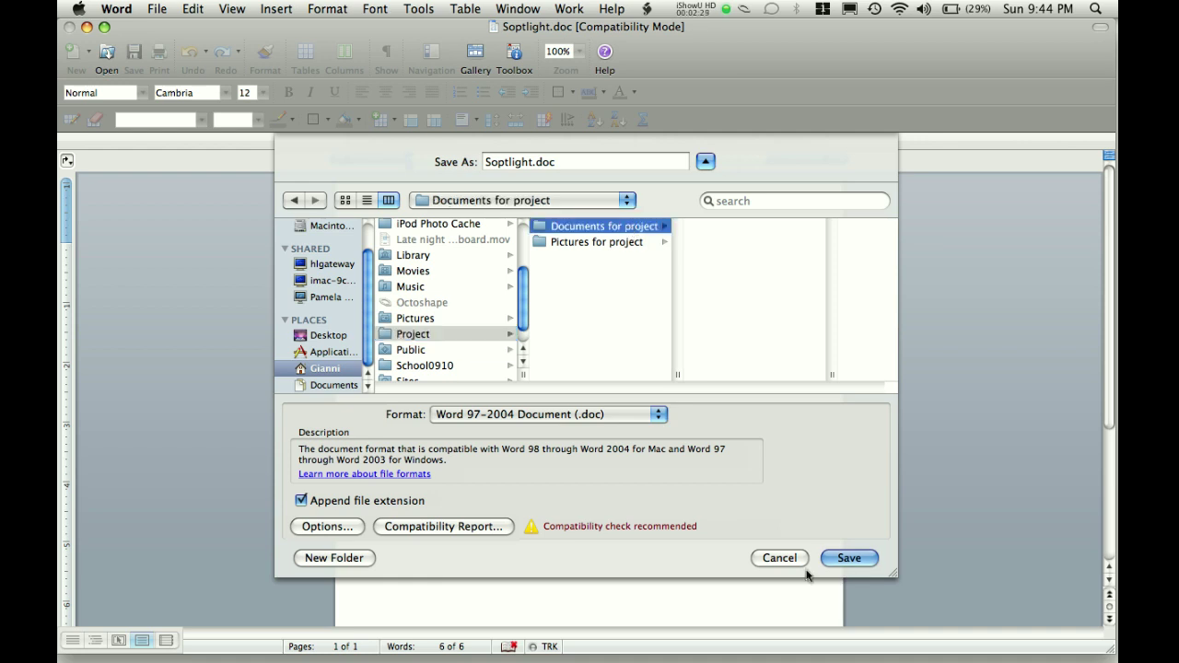
key("Return")
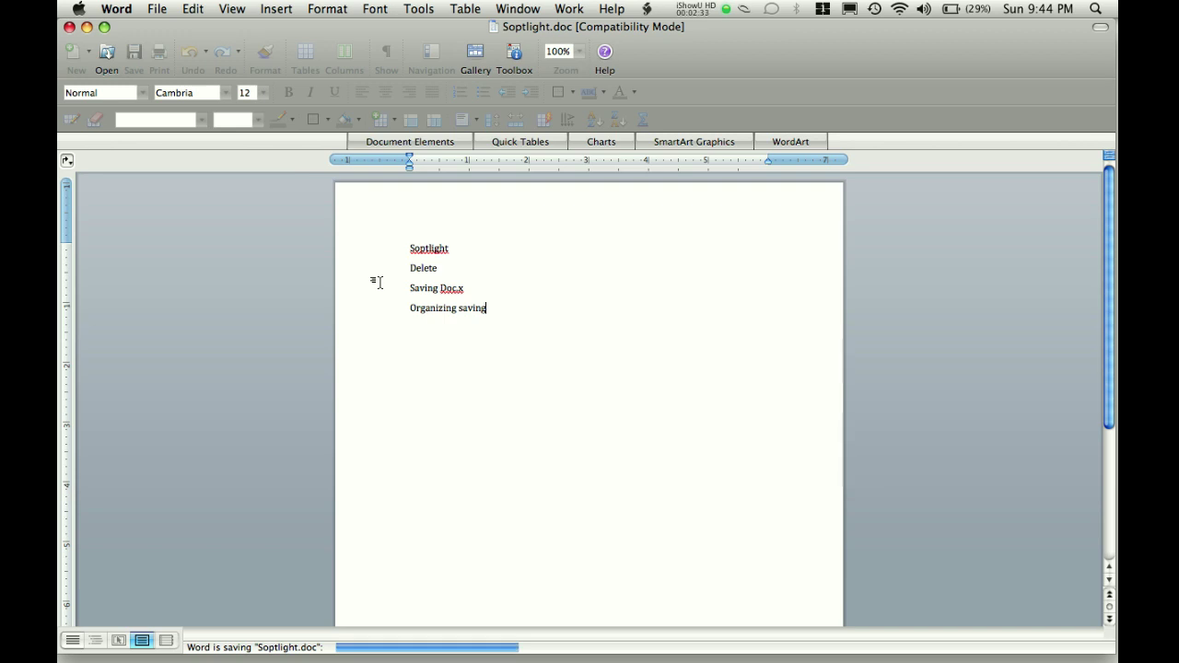
Quit Word and confirm in Finder that Soptlight.doc sits in Project > Documents for project.
key("super+q")
mouse_move(440, 649)
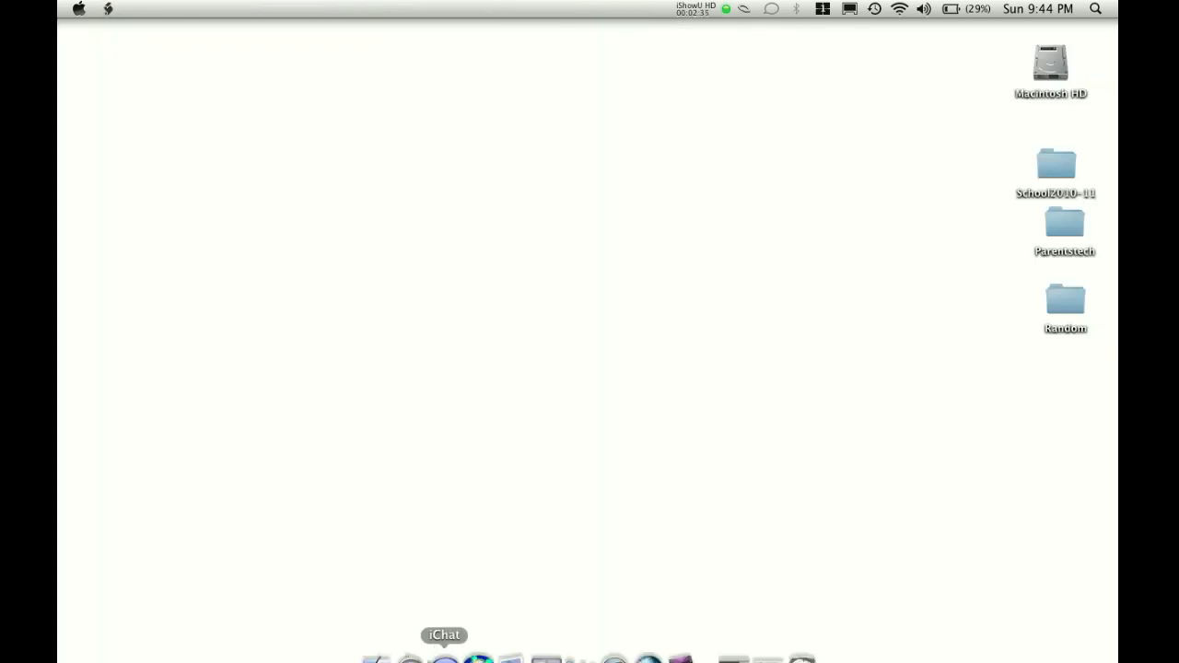
left_click(375, 635)
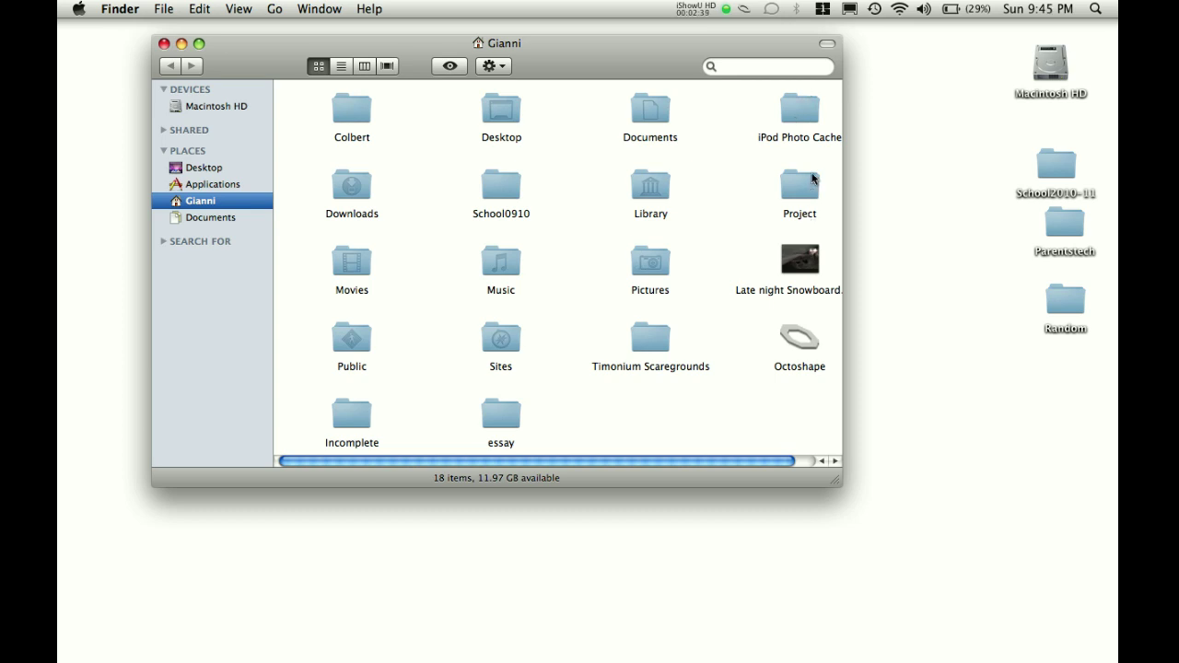
double_click(810, 181)
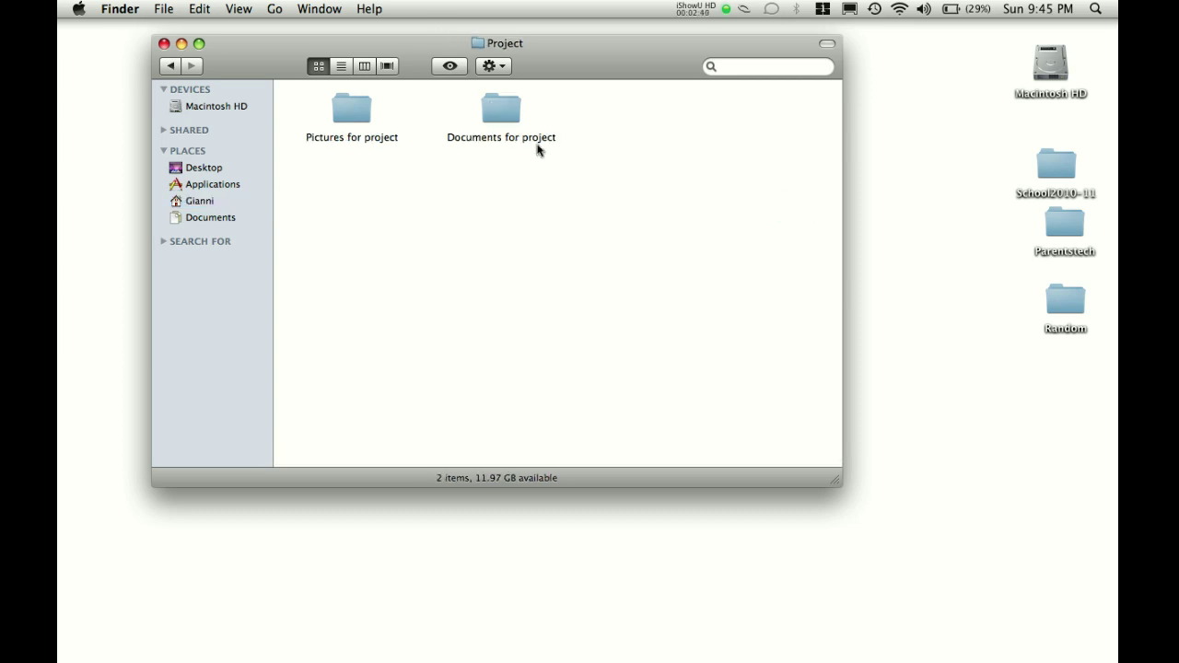
double_click(503, 99)
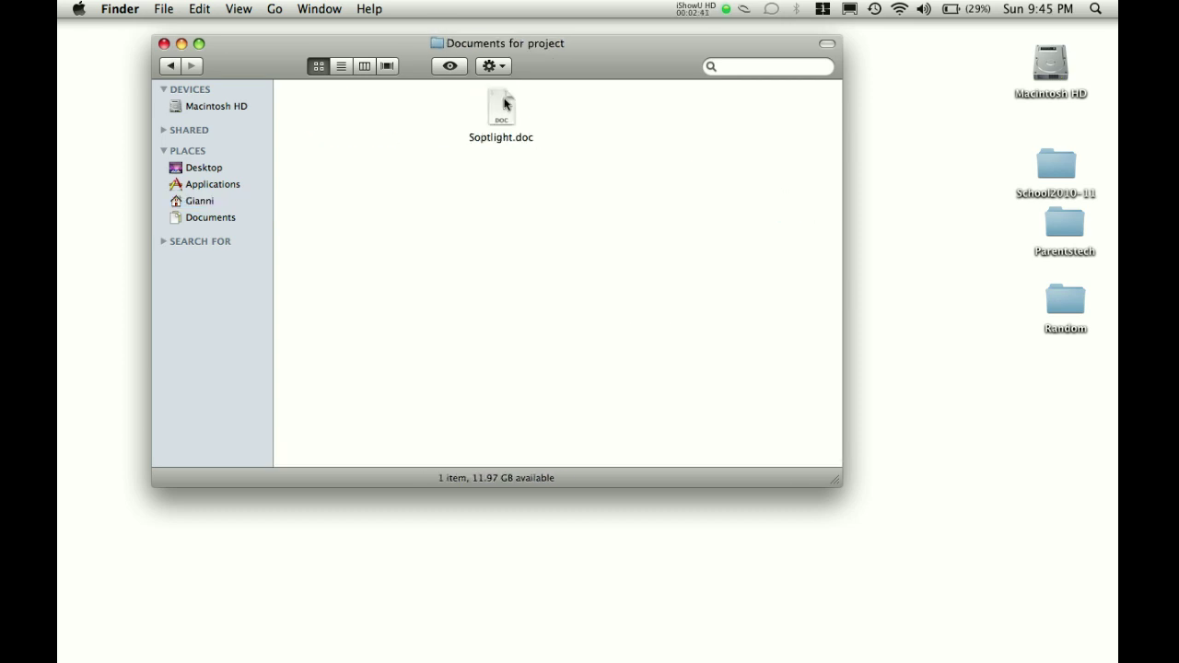
left_click(171, 67)
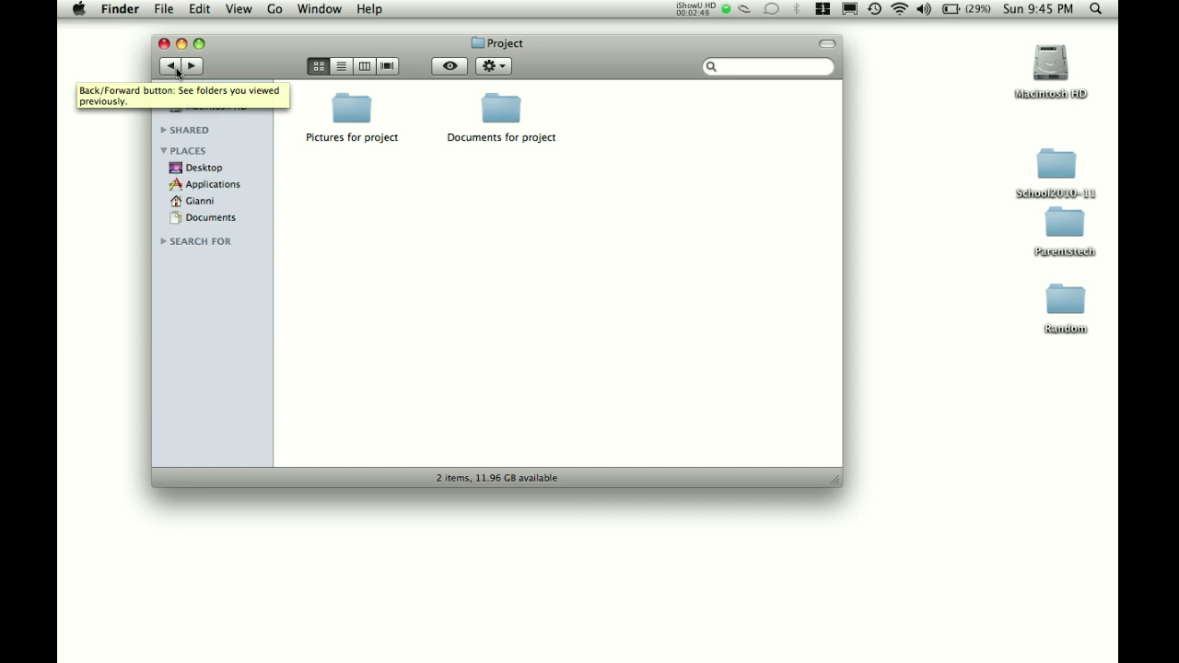
Go back from Project to the home folder, now listing 18 items.
left_click(175, 69)
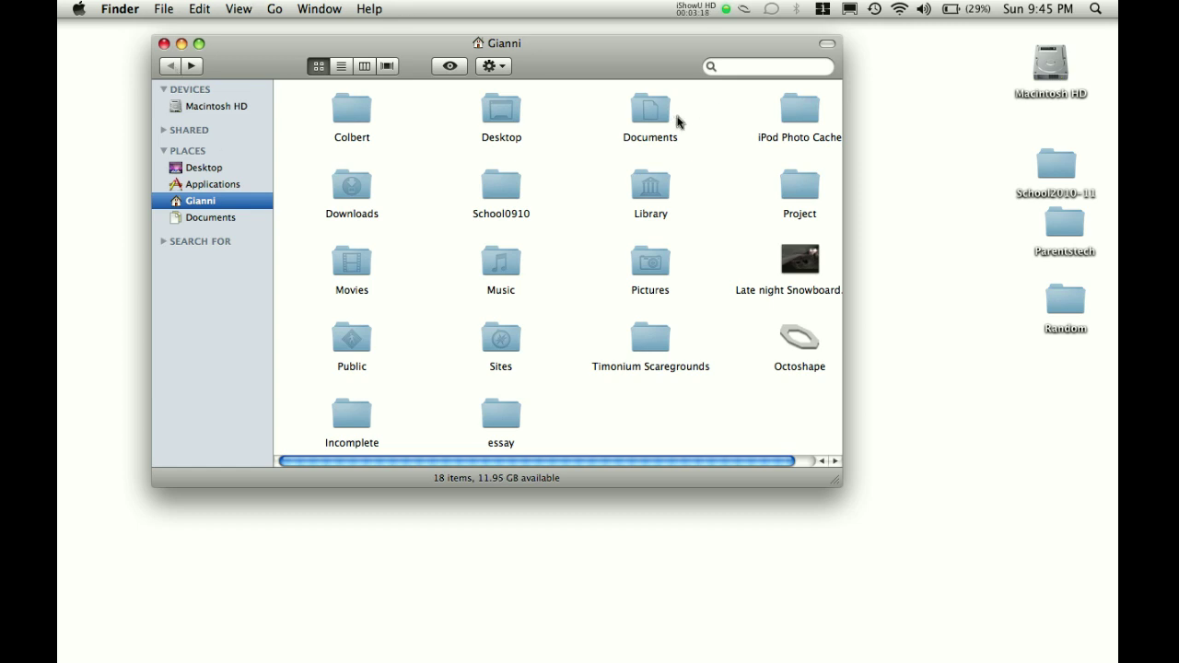
Drag the Winter09-10 movie out of Documents onto the desktop, then return home.
double_click(648, 121)
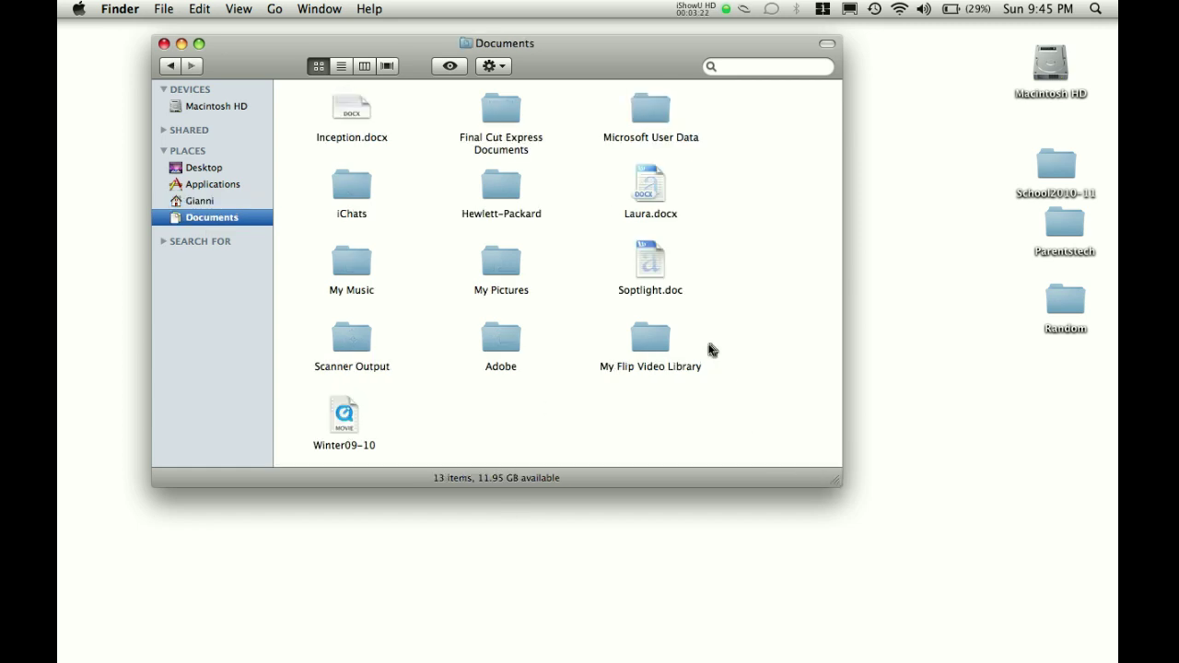
left_click(350, 396)
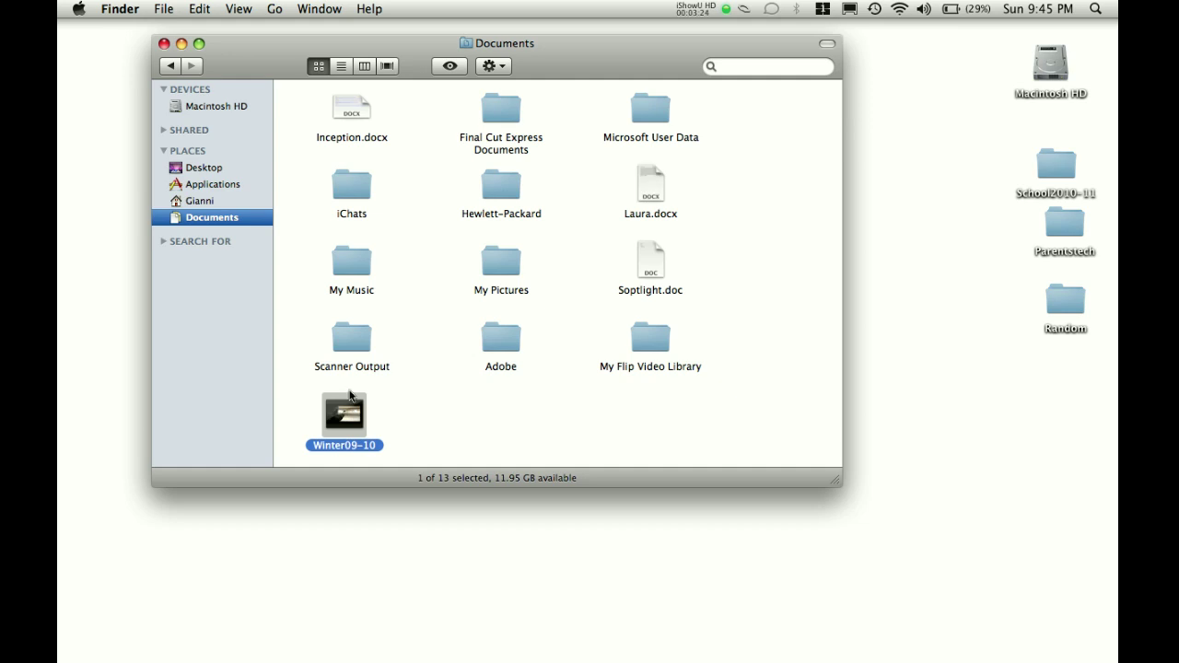
left_click(357, 115)
left_click(415, 453)
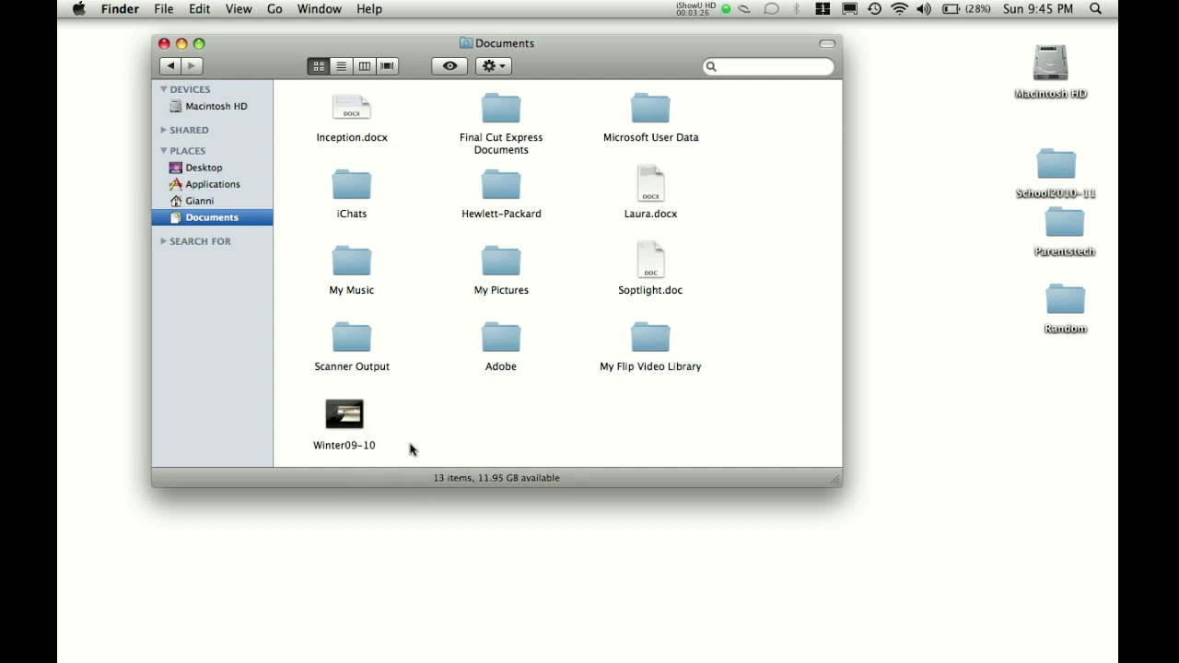
left_click_drag(360, 421, 1103, 451)
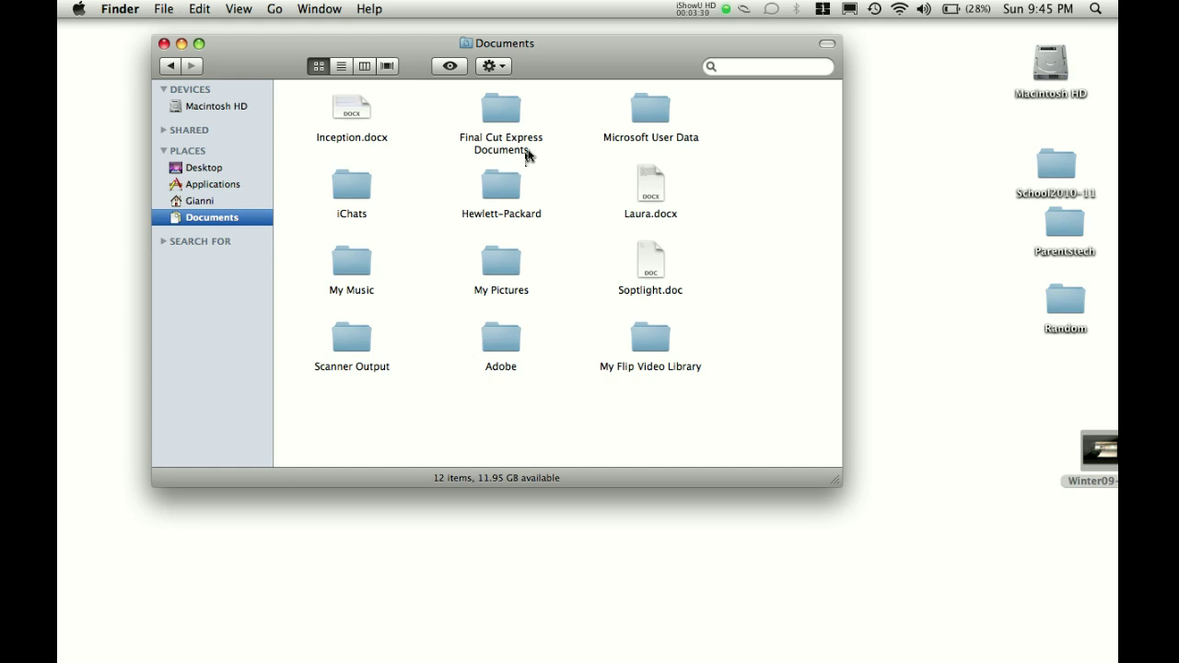
left_click(193, 201)
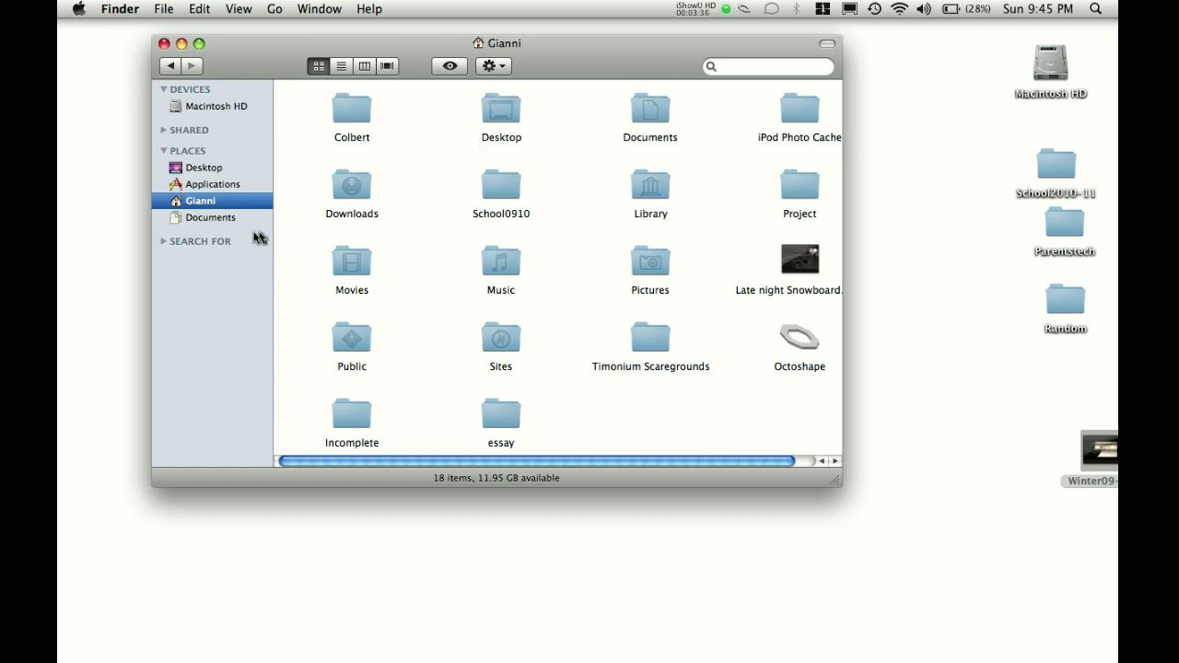
Check the remaining contents of Documents and return to the home folder.
left_click(210, 215)
left_click(205, 205)
double_click(650, 110)
left_click(200, 205)
Open the Pictures folder to show its 29 items.
left_click(649, 269)
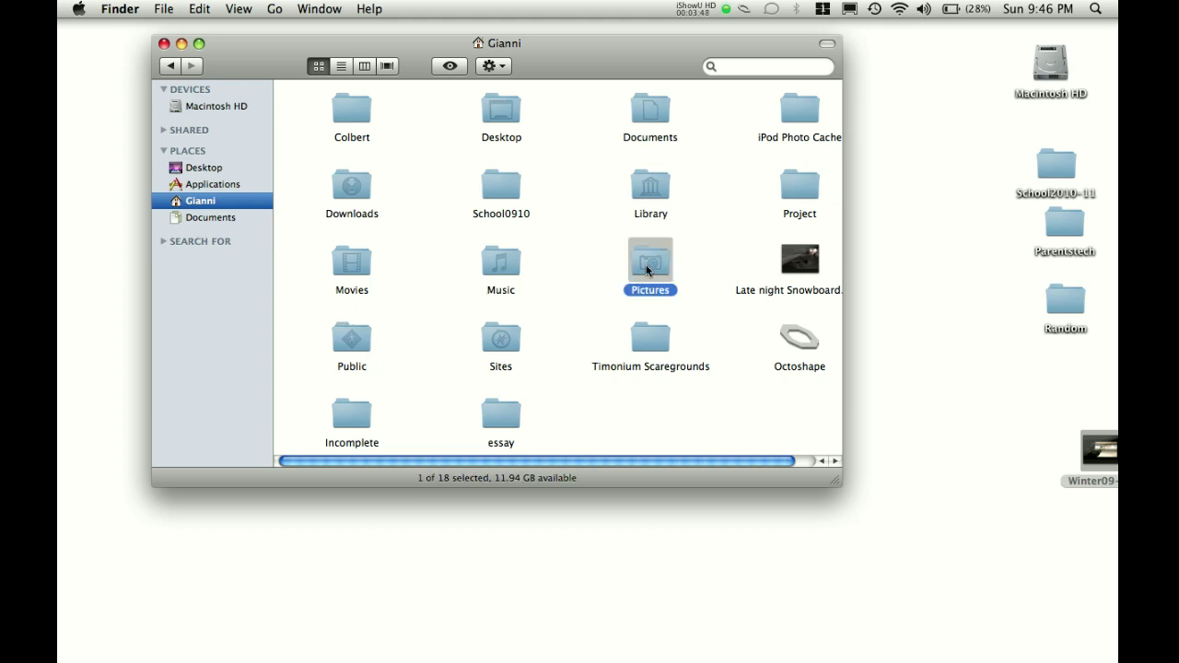
double_click(648, 269)
left_click(649, 269)
left_click(564, 258)
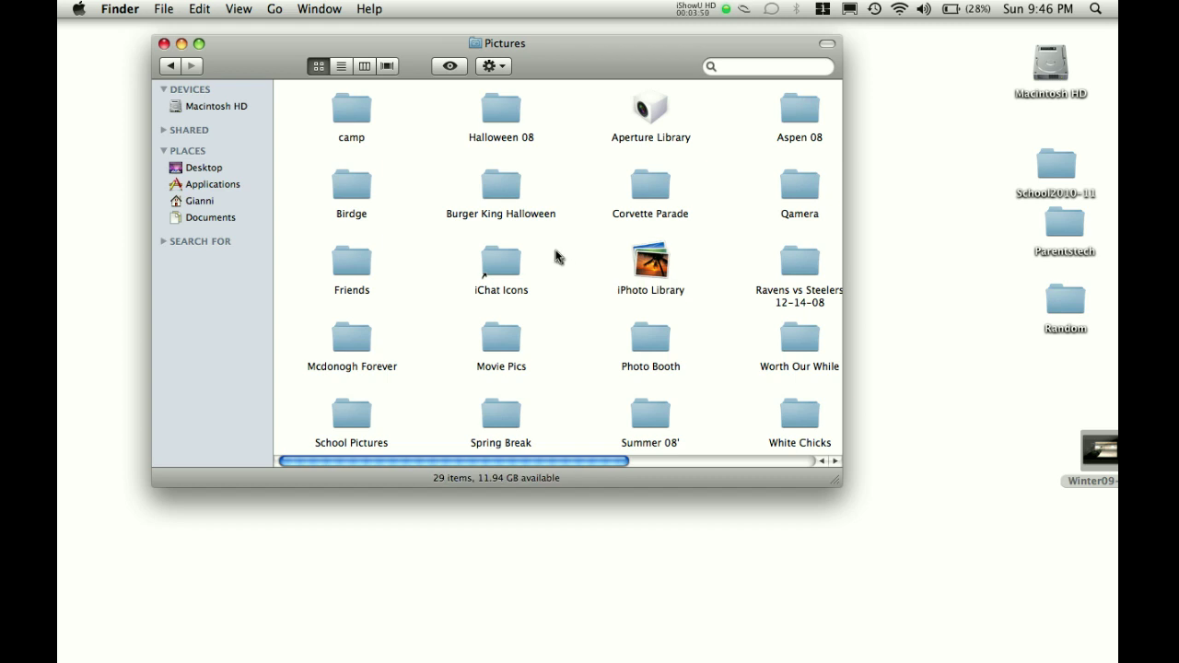